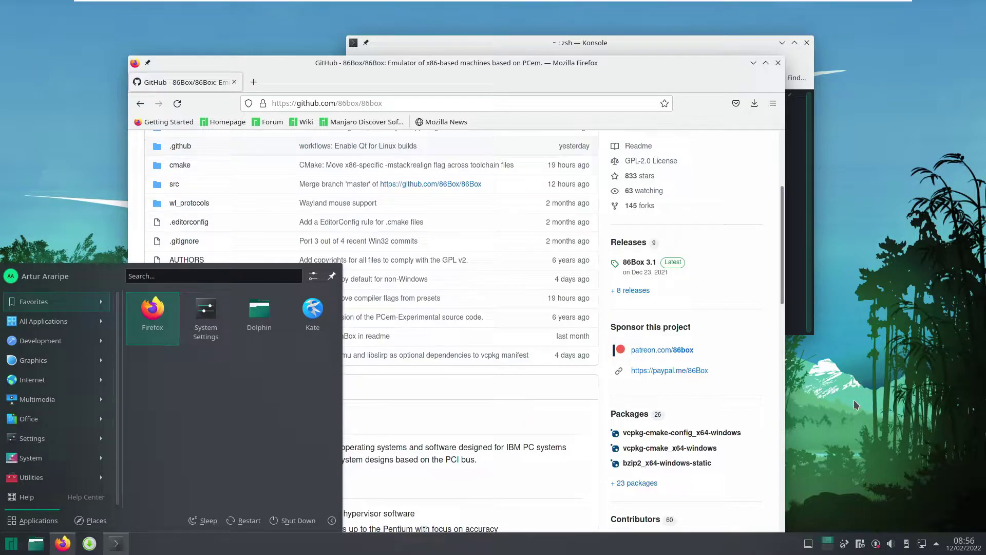
Maximize the browser window and open the Jenkins build page from the build badge in the 86Box README
click(758, 305)
scroll(760, 308, down, 5)
scroll(747, 308, up, 8)
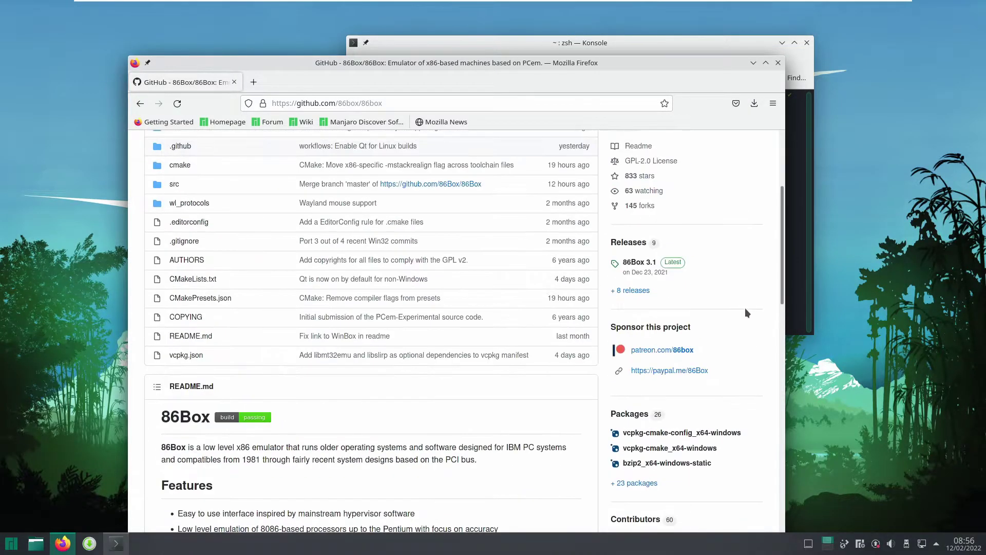
click(766, 62)
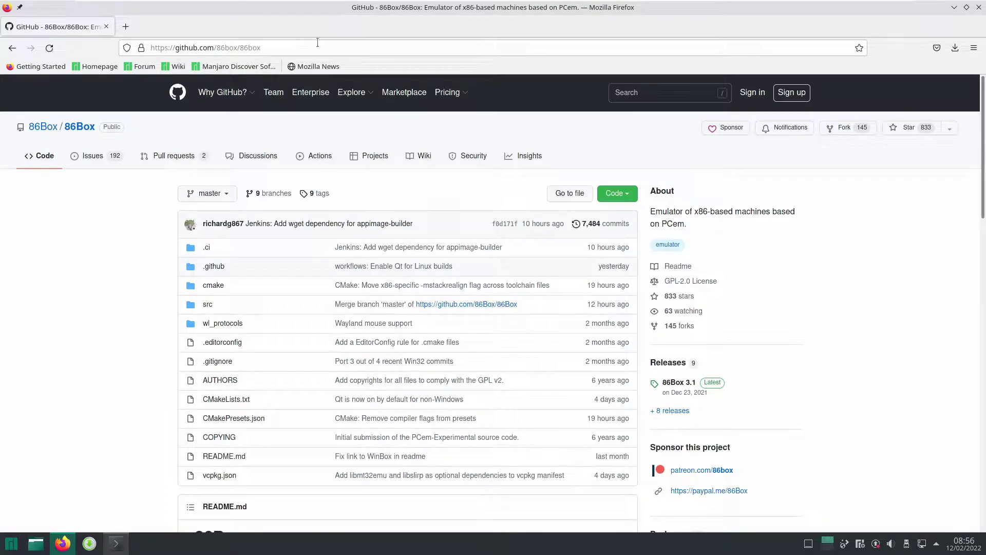
scroll(408, 132, down, 10)
scroll(421, 132, up, 4)
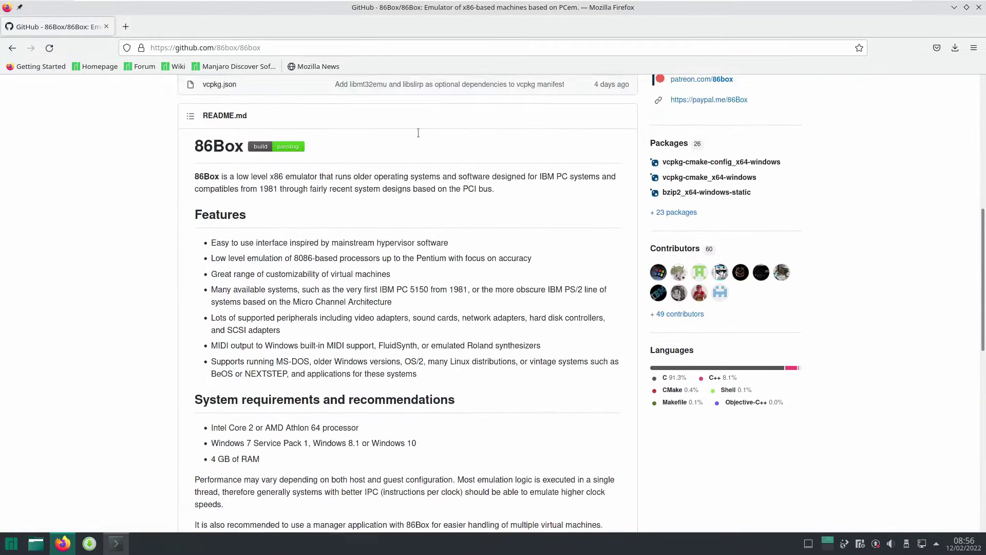
click(286, 187)
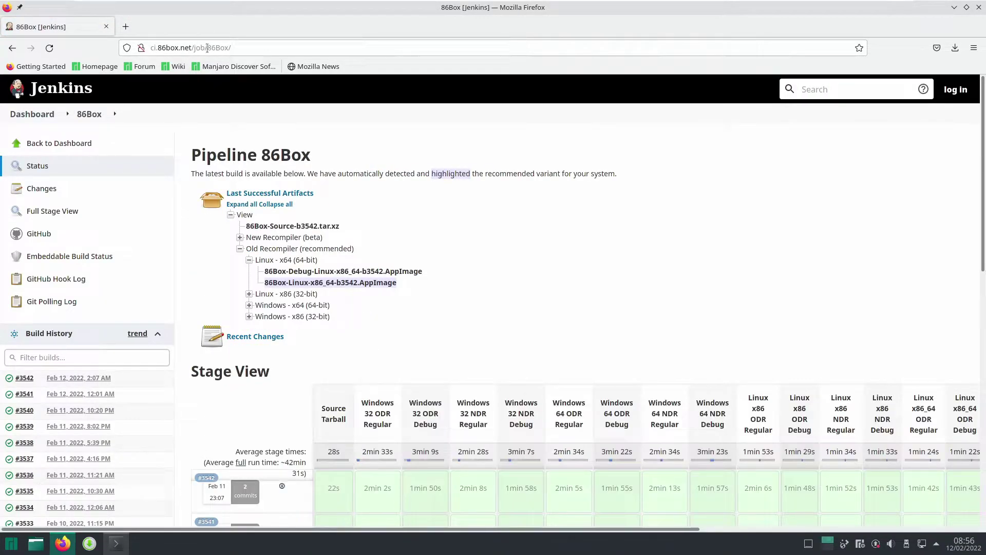
Download and save 86Box-Debug-Linux-x86_64-b3542.AppImage from the Old Recompiler Linux x64 artifacts
drag(196, 47, 288, 121)
click(444, 236)
click(249, 293)
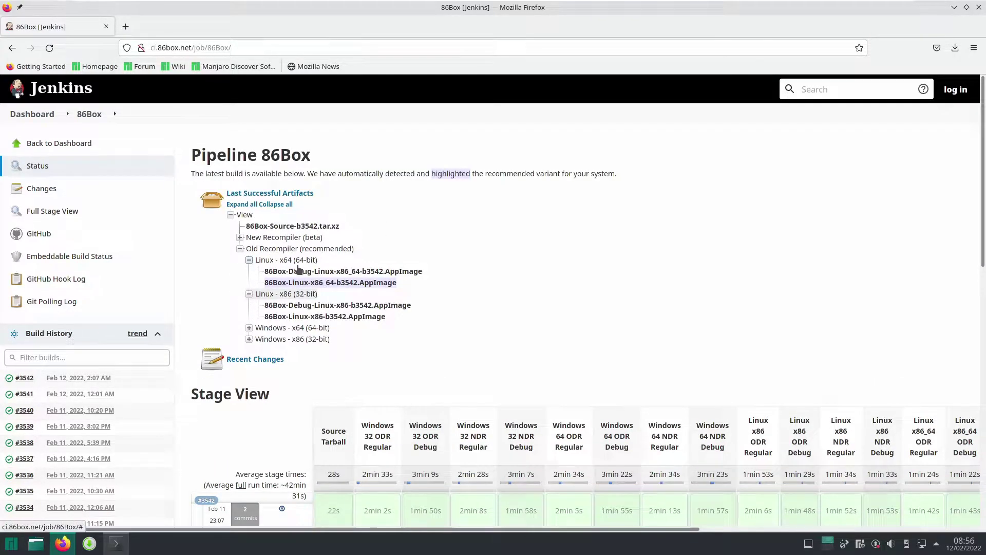
click(354, 274)
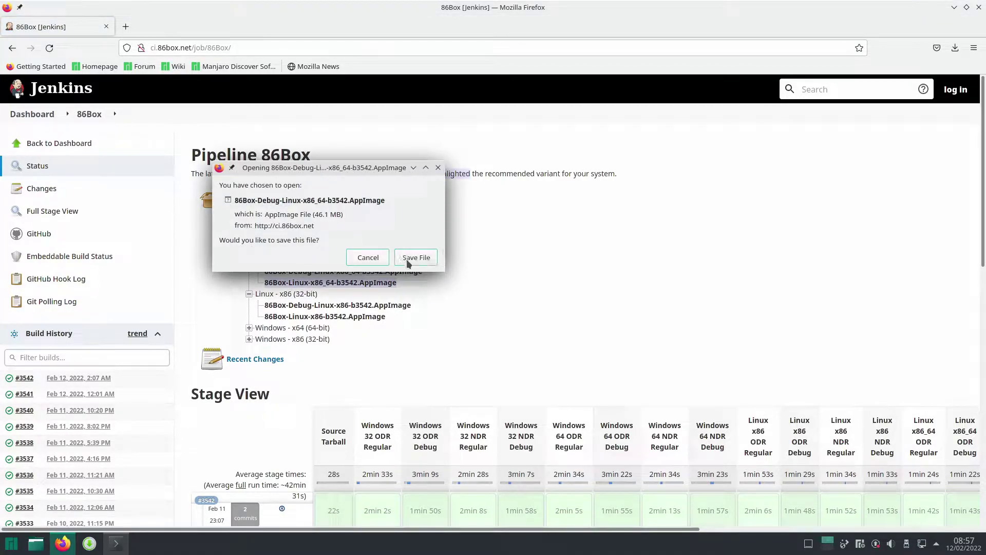
click(408, 261)
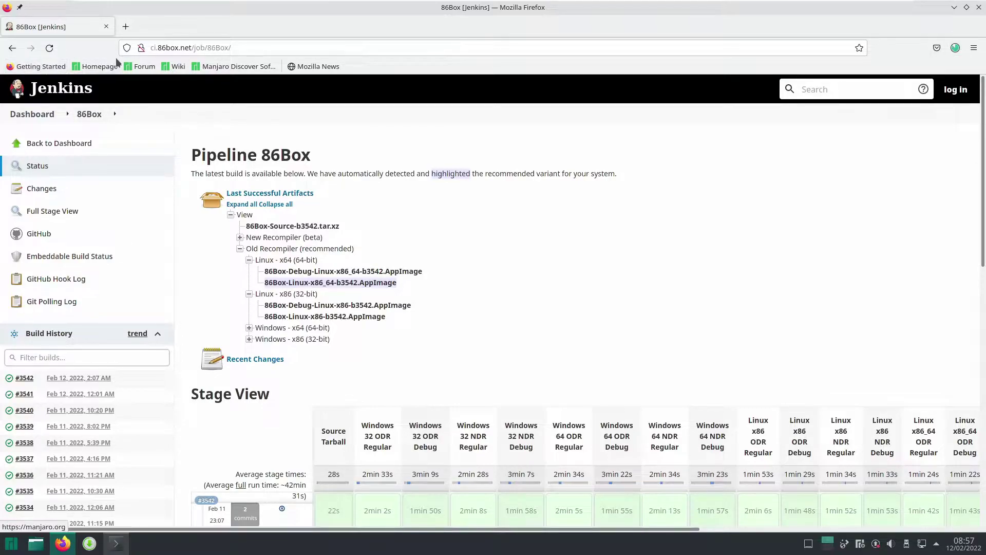
Return to the 86Box GitHub repository, go to its organization page and open the roms repository
click(12, 48)
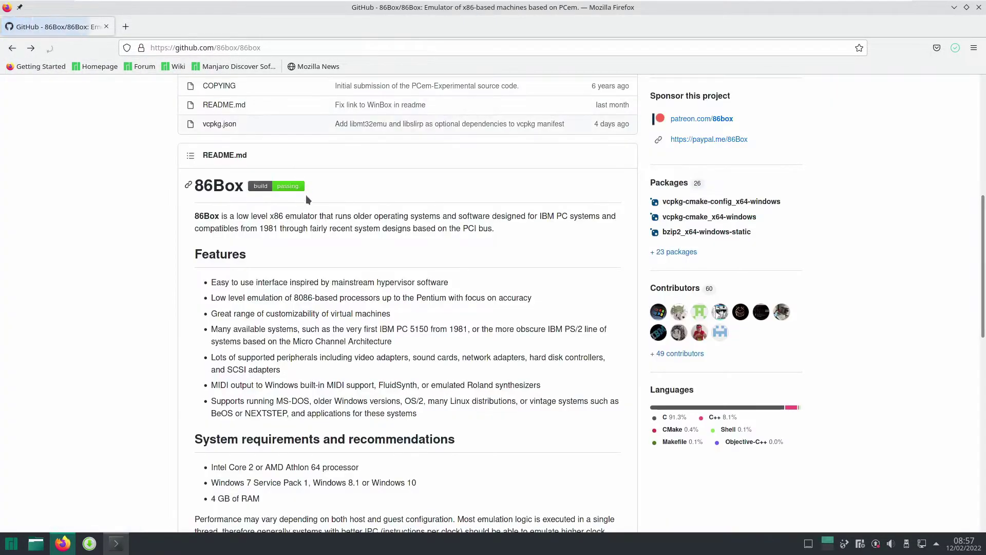
scroll(306, 195, up, 10)
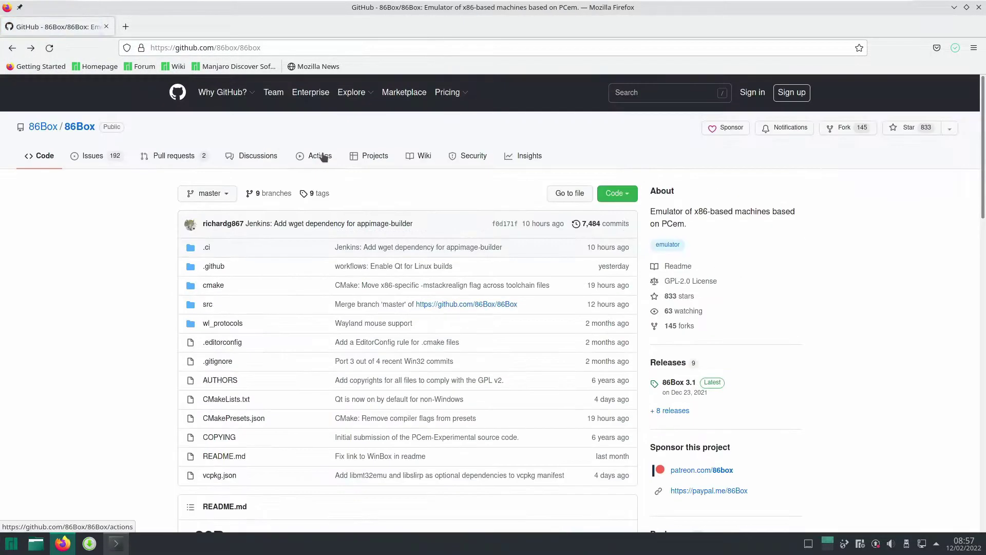
click(47, 128)
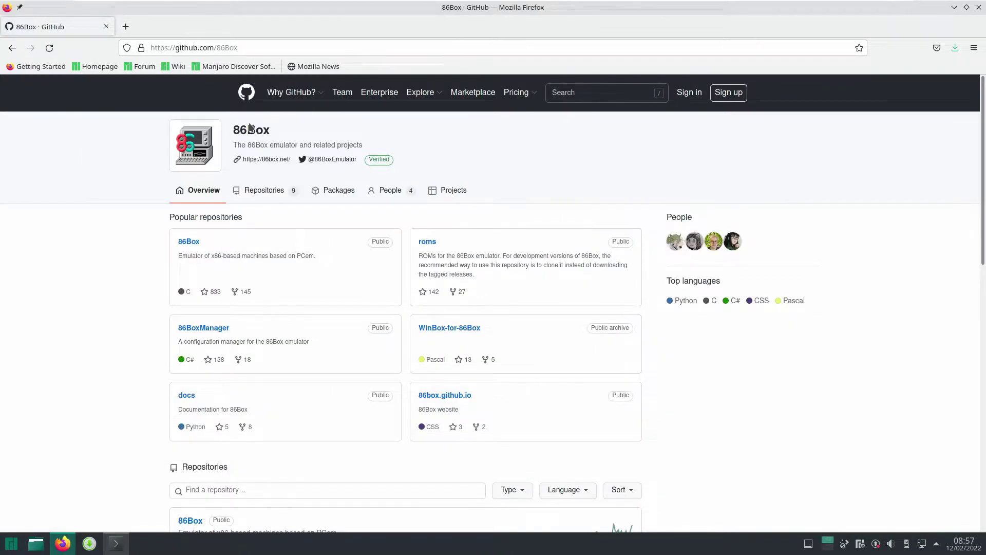
scroll(455, 213, down, 3)
scroll(442, 175, up, 1)
click(428, 128)
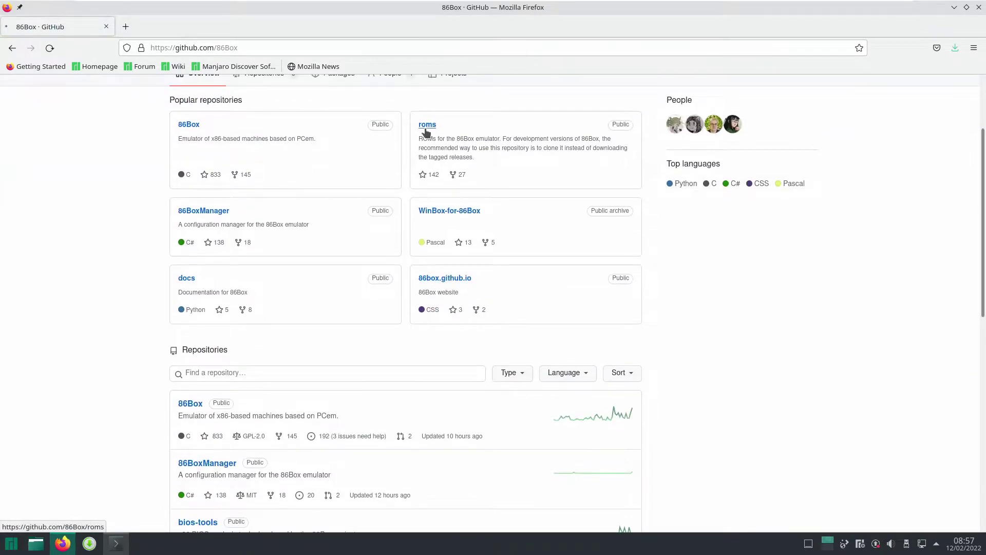
Download the roms repository as a ZIP archive, saving the file instead of opening it in Ark
click(616, 194)
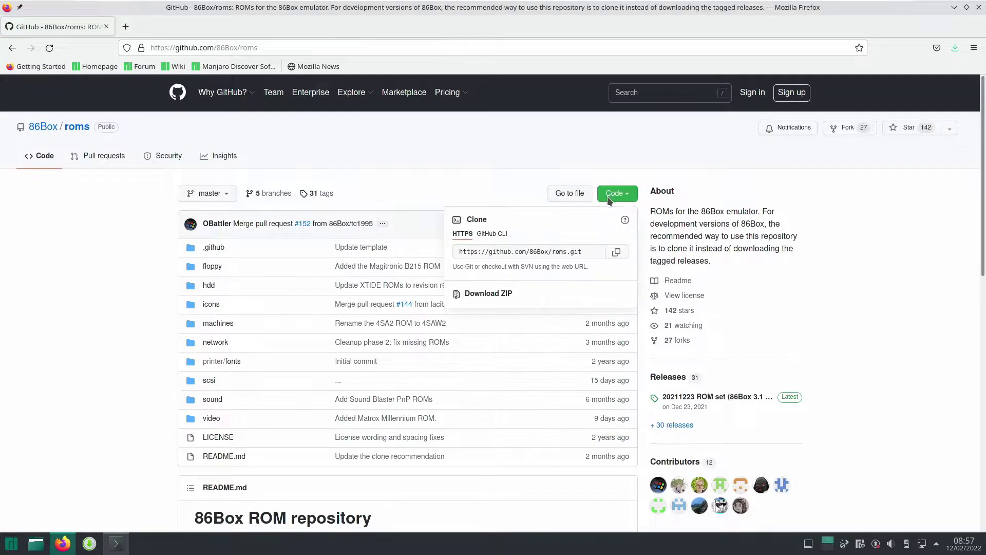
click(498, 294)
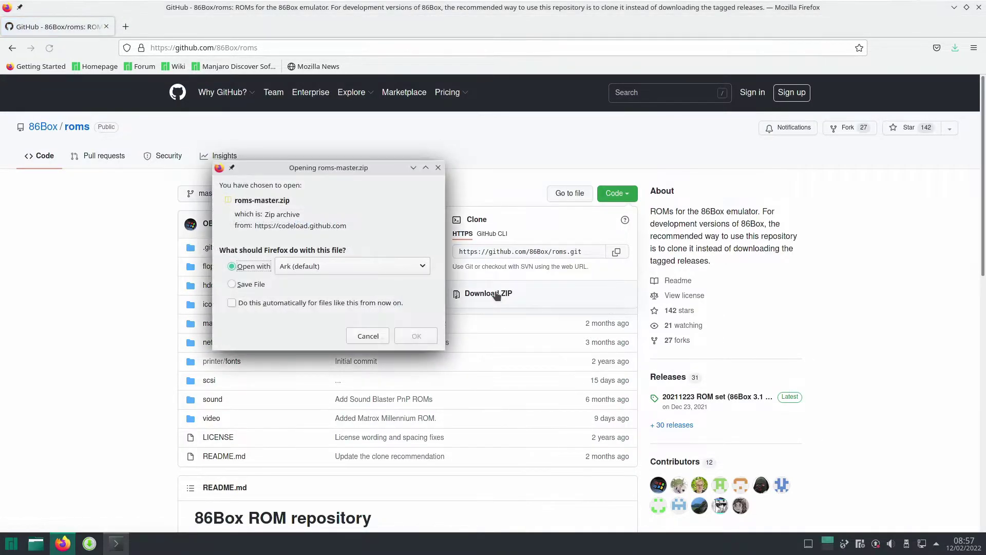
click(251, 285)
click(416, 336)
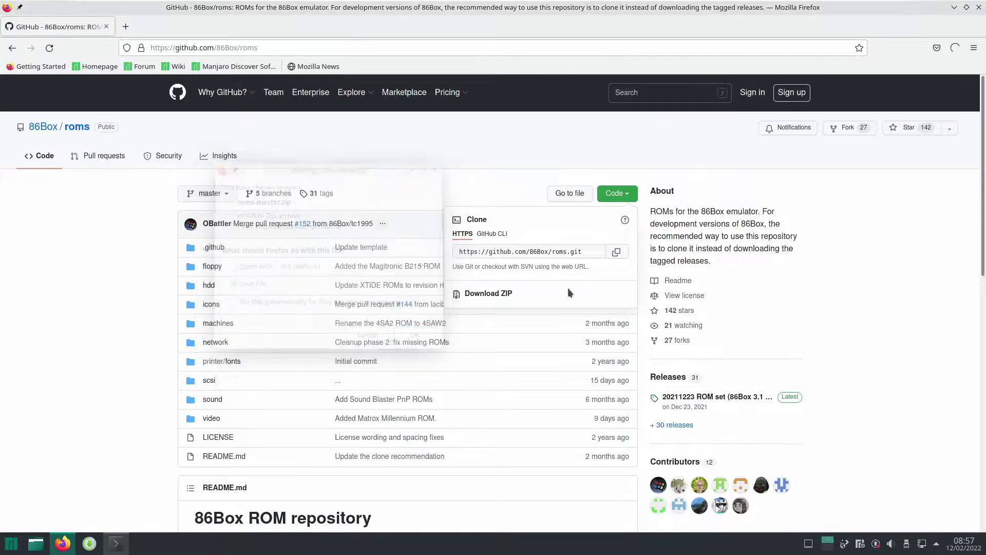
Open the downloaded roms-master.zip in Ark and extract all files into the Documents folder
click(954, 48)
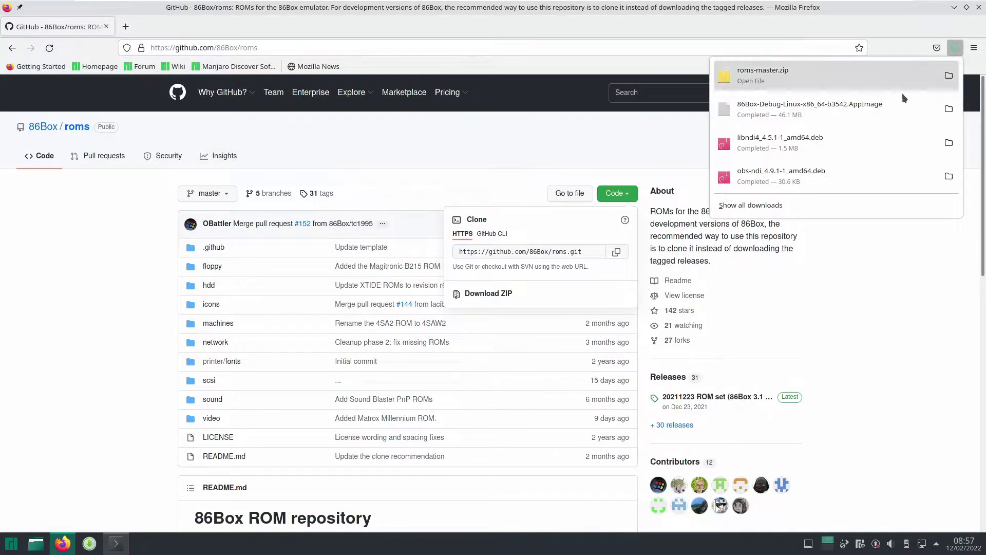
click(777, 81)
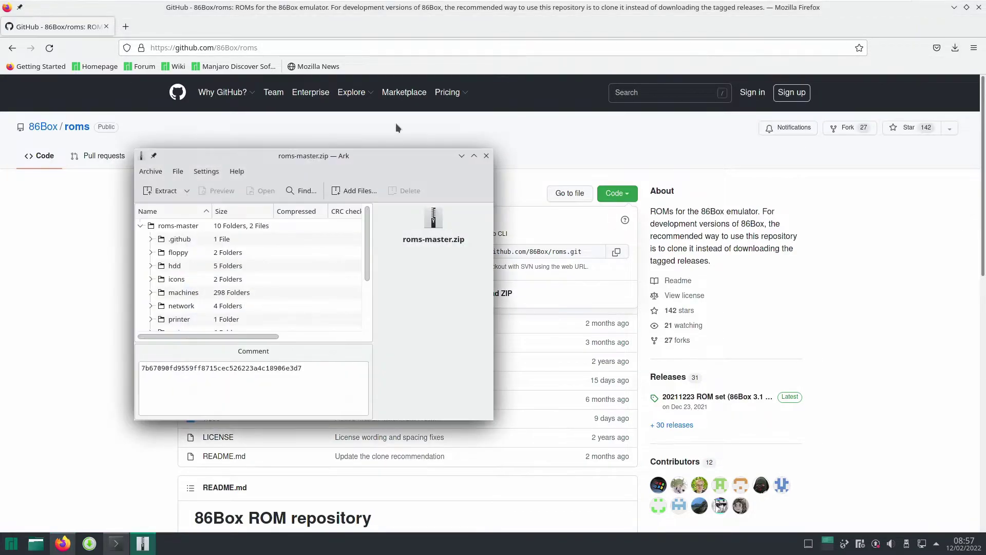
drag(184, 157, 309, 166)
click(282, 202)
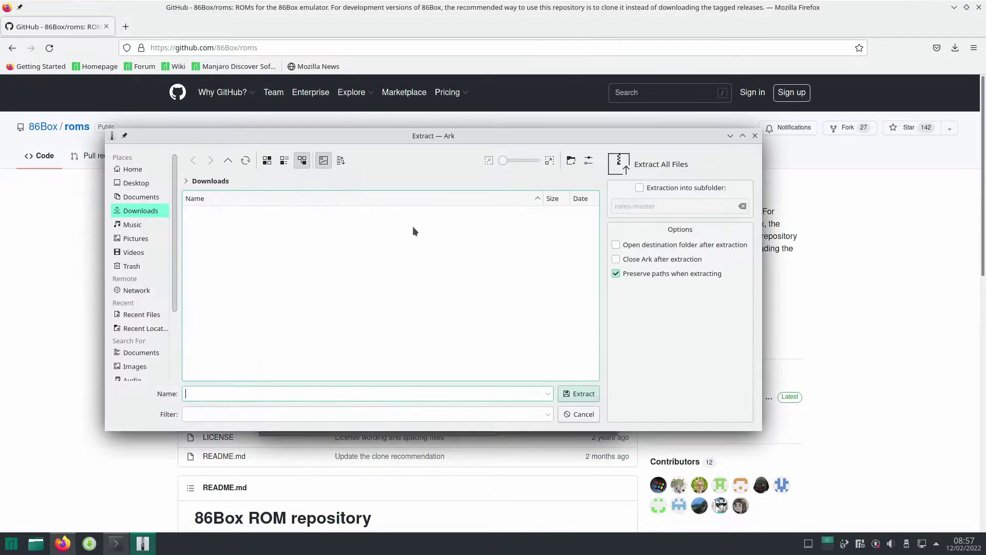
click(133, 197)
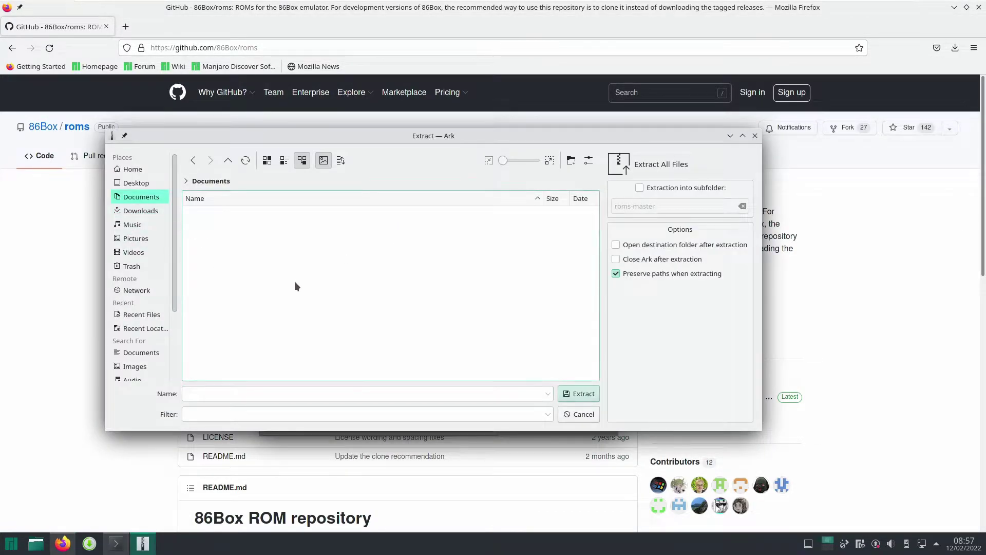
click(576, 394)
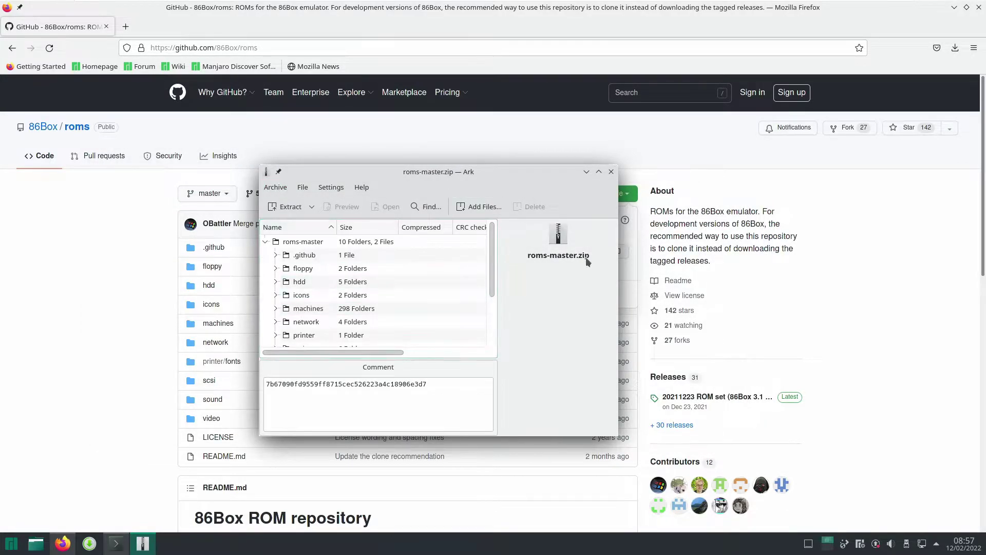
drag(496, 251, 494, 275)
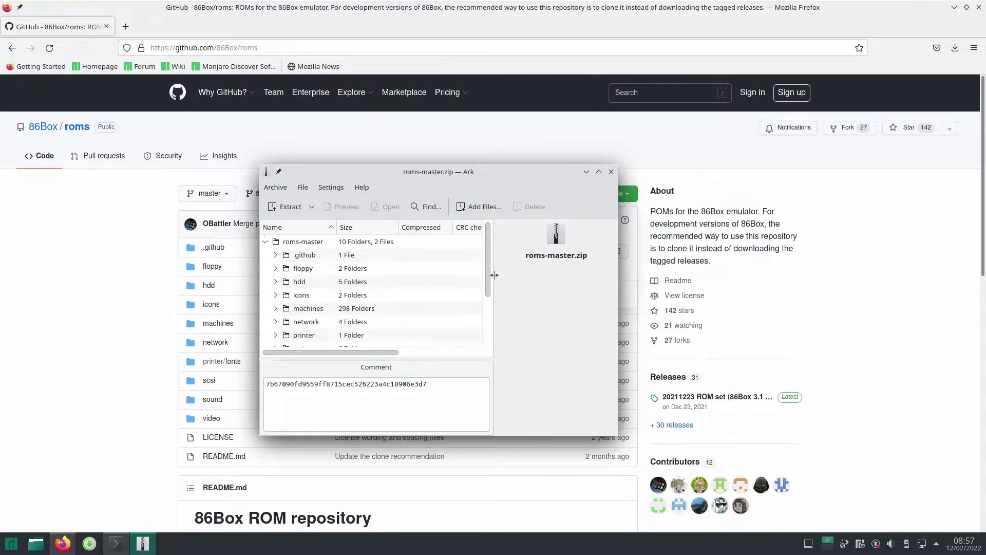
Switch to the Dolphin file manager and rename the extracted roms-master folder in Documents to roms
click(34, 545)
drag(209, 9, 629, 190)
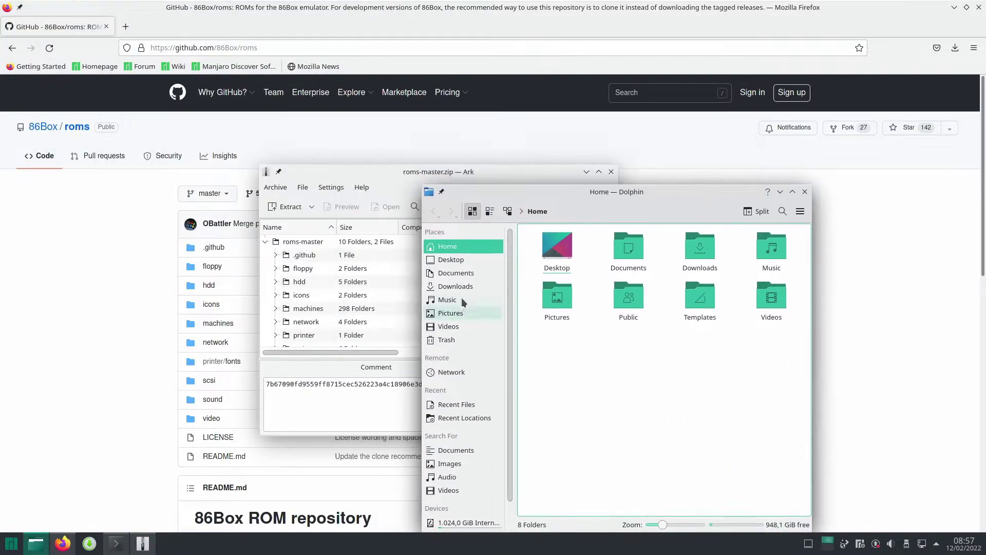
click(459, 274)
right_click(556, 253)
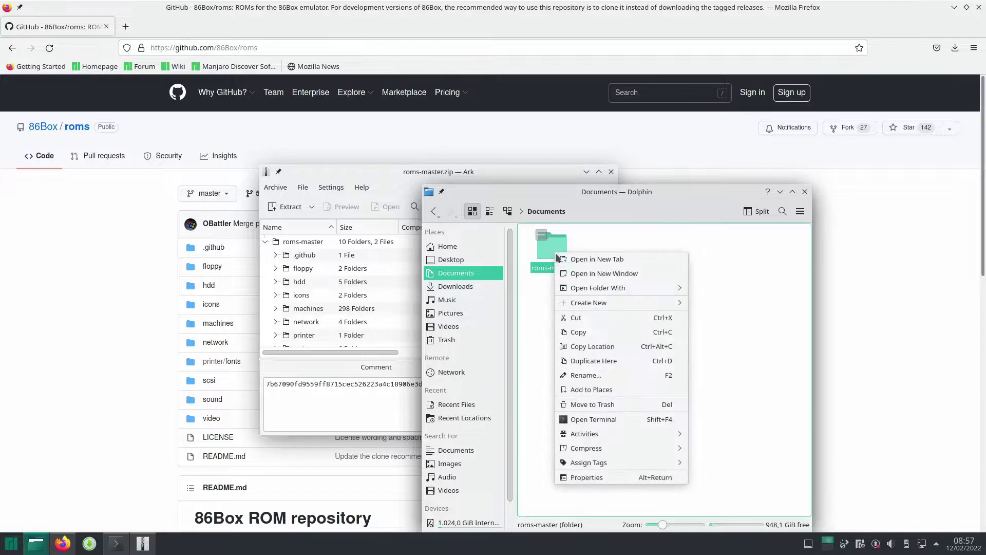
click(585, 375)
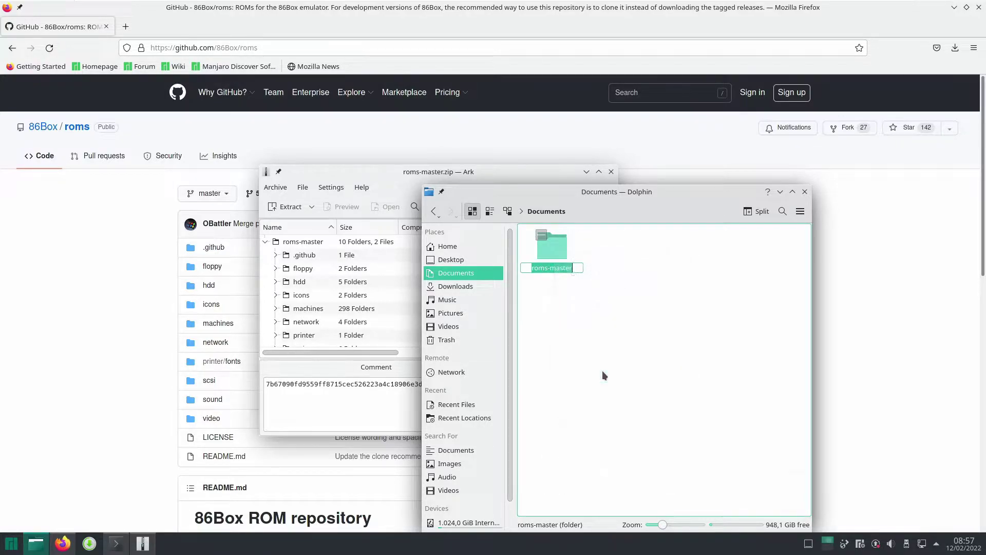
text(roms)
key(Return)
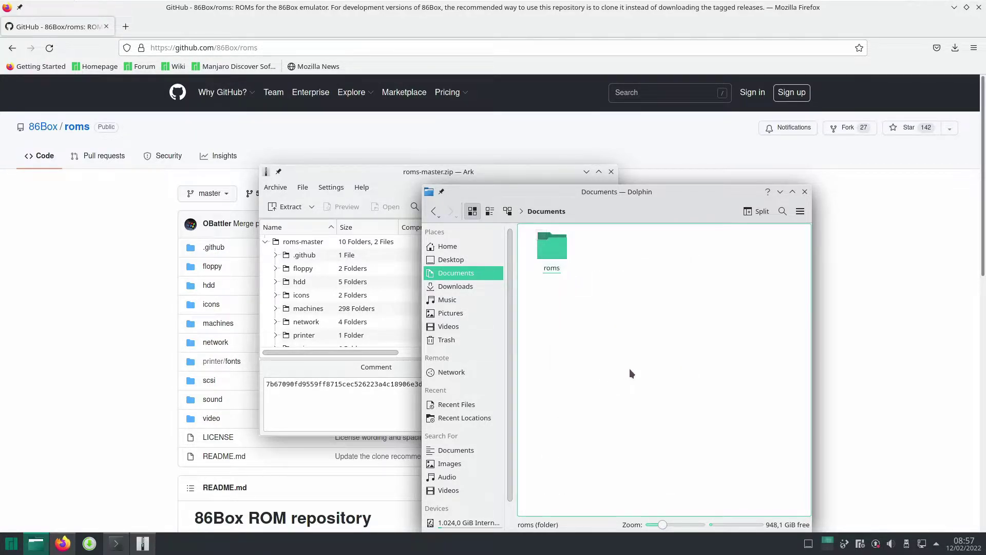
Move the 86Box AppImage from Downloads to the Documents folder and display Documents
click(469, 289)
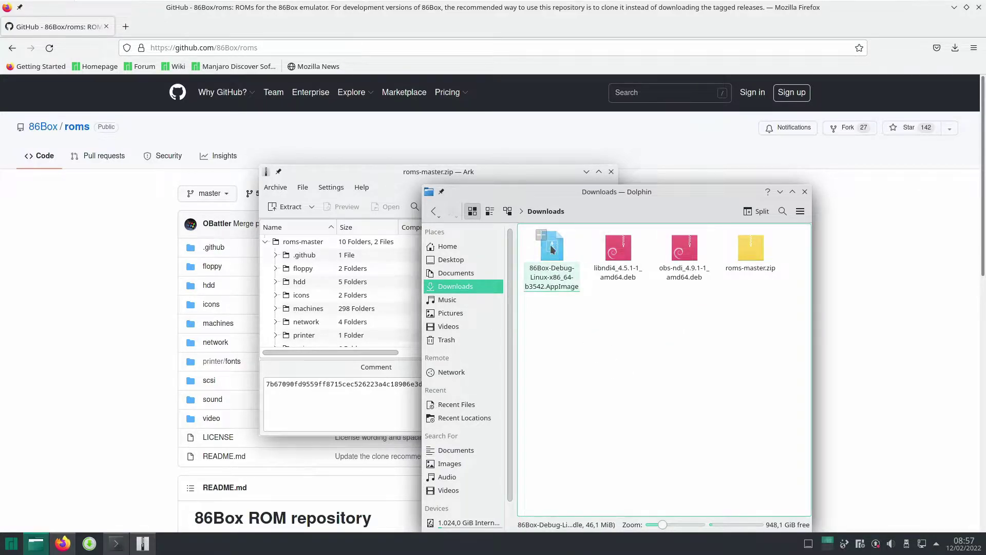
drag(552, 252, 461, 280)
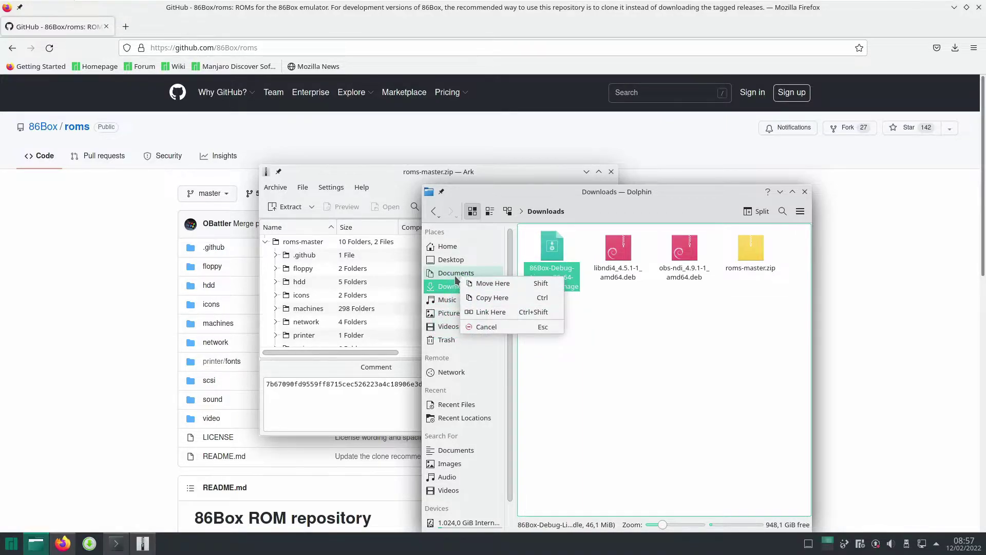
click(484, 283)
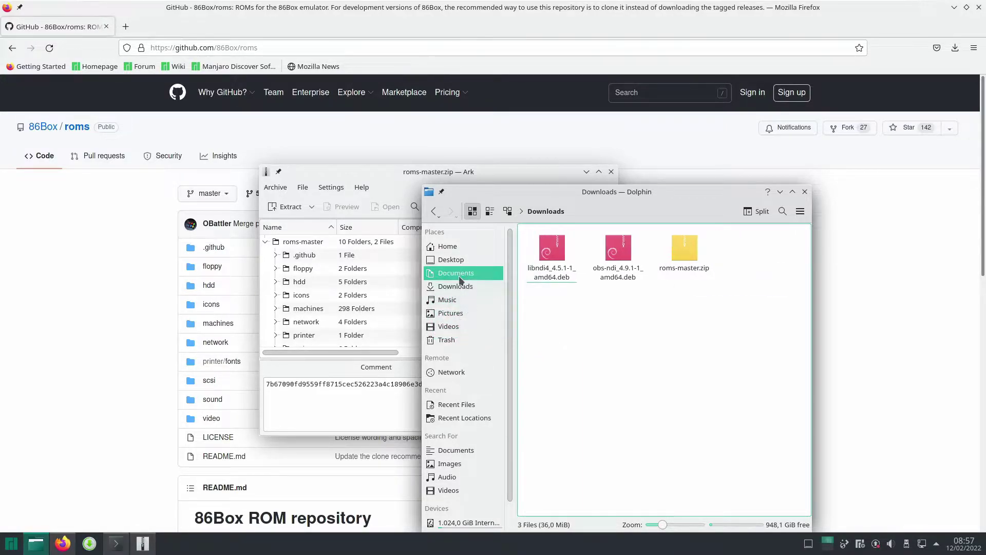
click(492, 272)
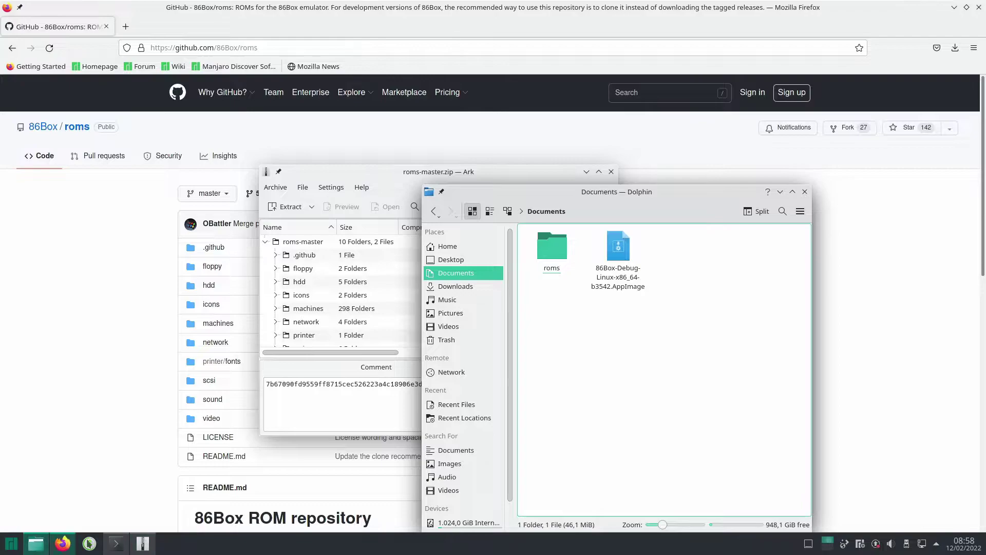
Switch to Konsole and list the contents of the home directory with ls
click(124, 543)
drag(470, 41, 539, 208)
text(ls)
key(Return)
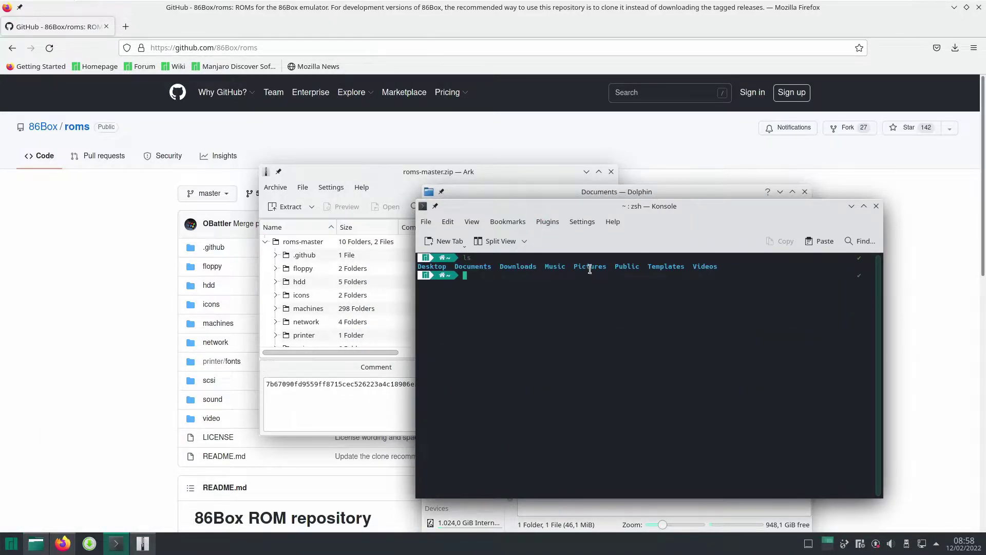
Start a root shell with sudo su, entering the account password
drag(603, 208, 631, 258)
text(s)
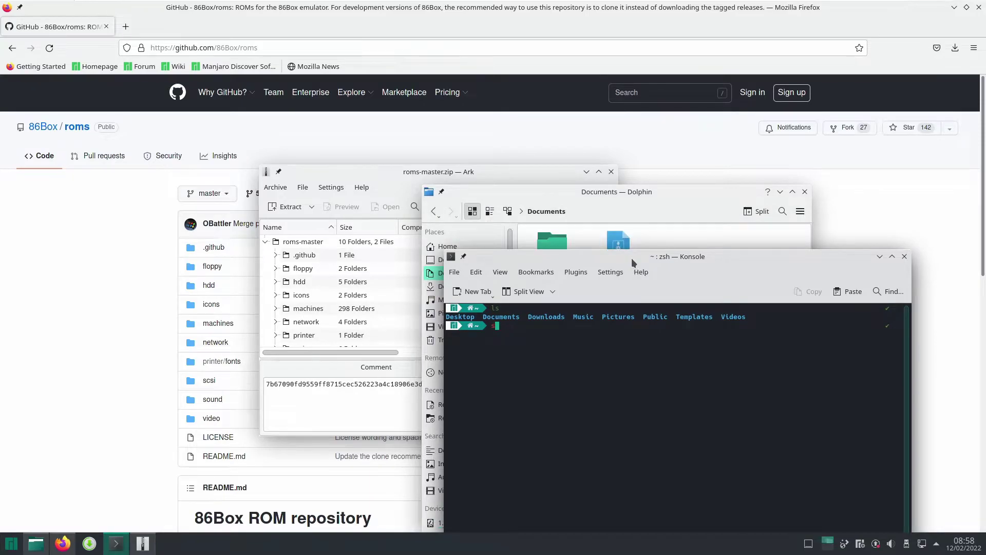
text(udo su)
key(Return)
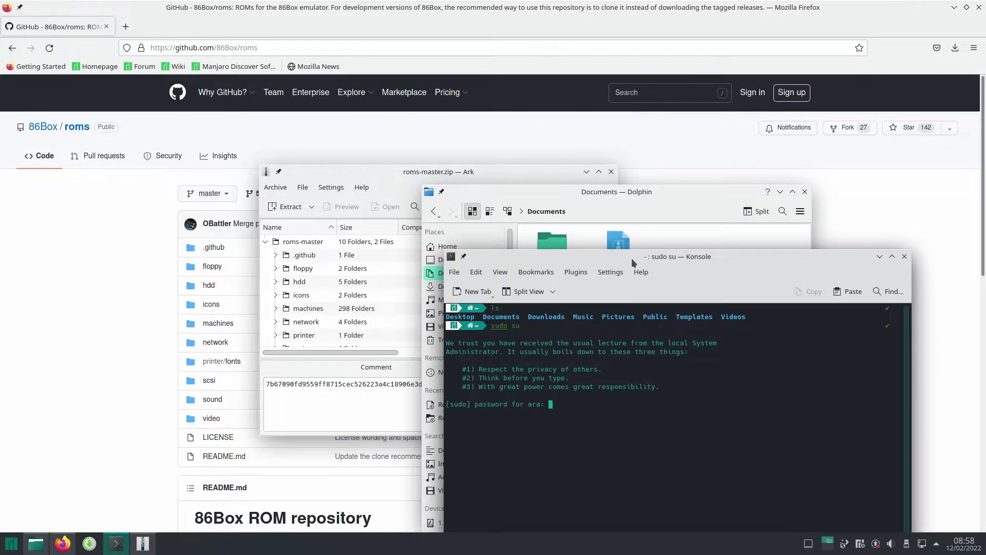
key(Return)
text(ls)
key(Return)
text(c)
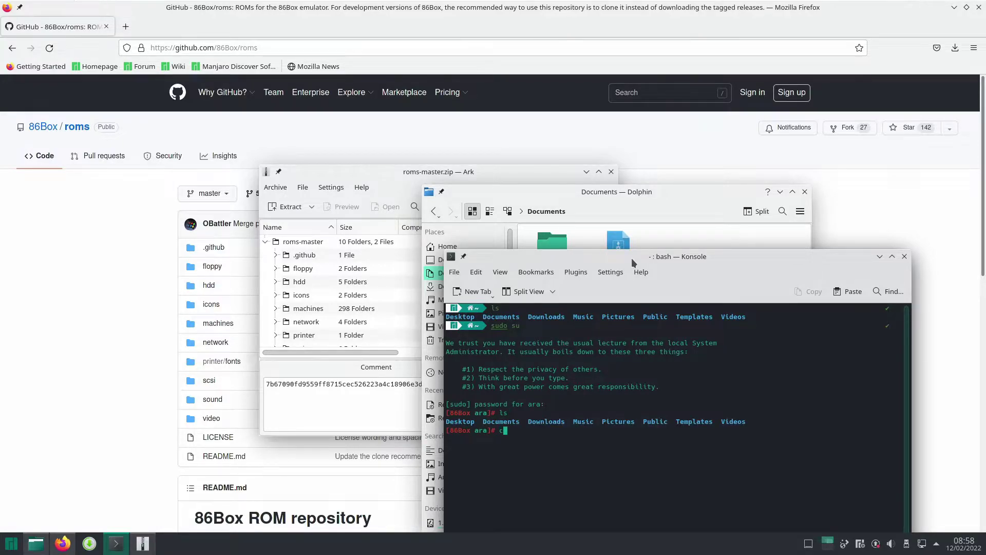
text(d Downloads)
key(Return)
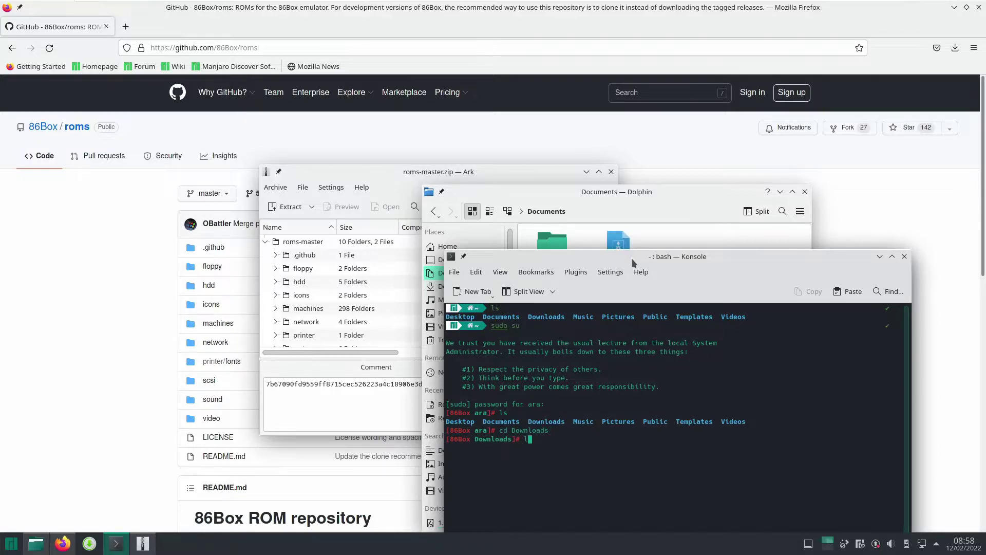
text(cd ..)
key(Return)
Change the root shell's directory with cd Documents and move the terminal window clear of the file manager
text(cd Documents)
drag(636, 254, 595, 355)
Check the access permissions of the 86Box AppImage in its file properties and close the dialog
click(613, 287)
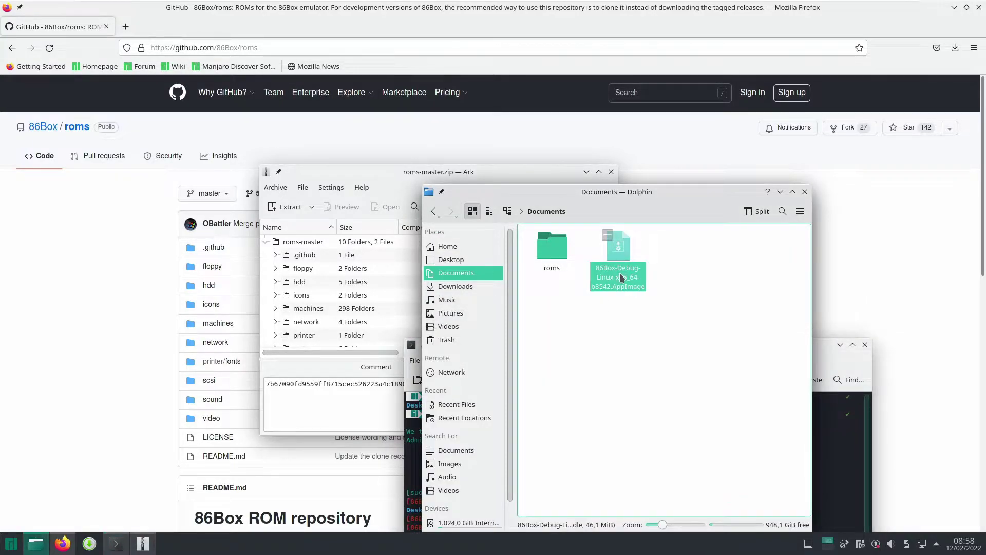
right_click(621, 278)
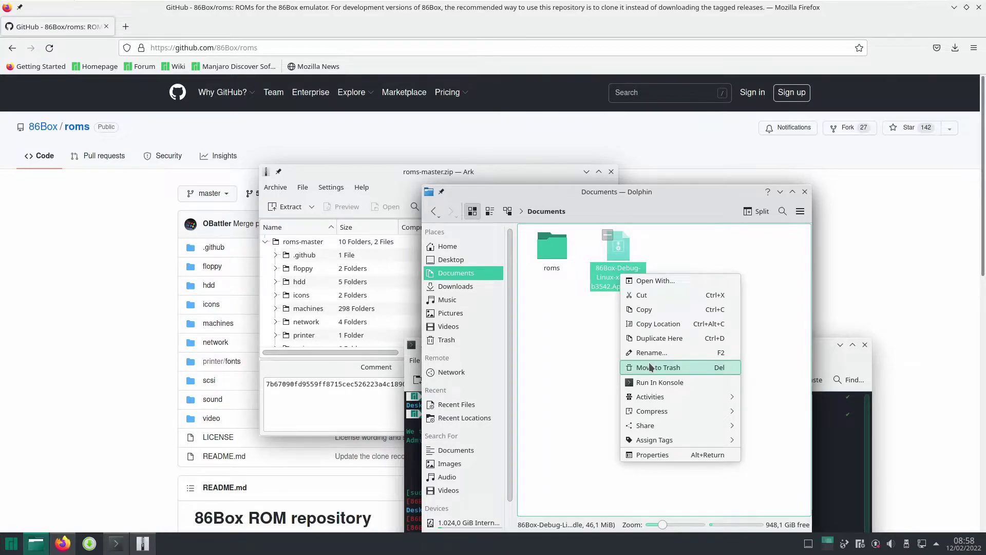
click(654, 454)
click(569, 240)
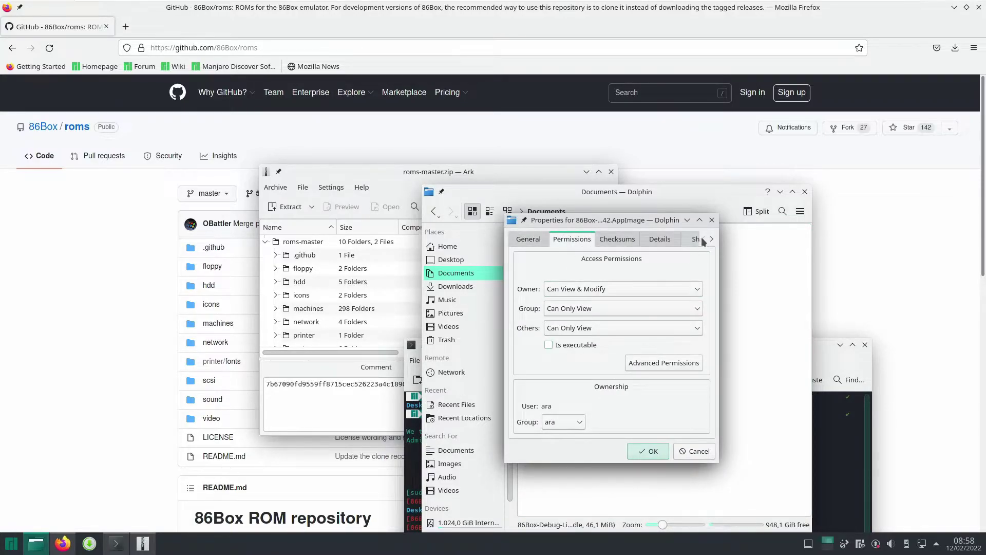
click(711, 220)
Copy the full file name of the 86Box AppImage, including its extension
right_click(608, 276)
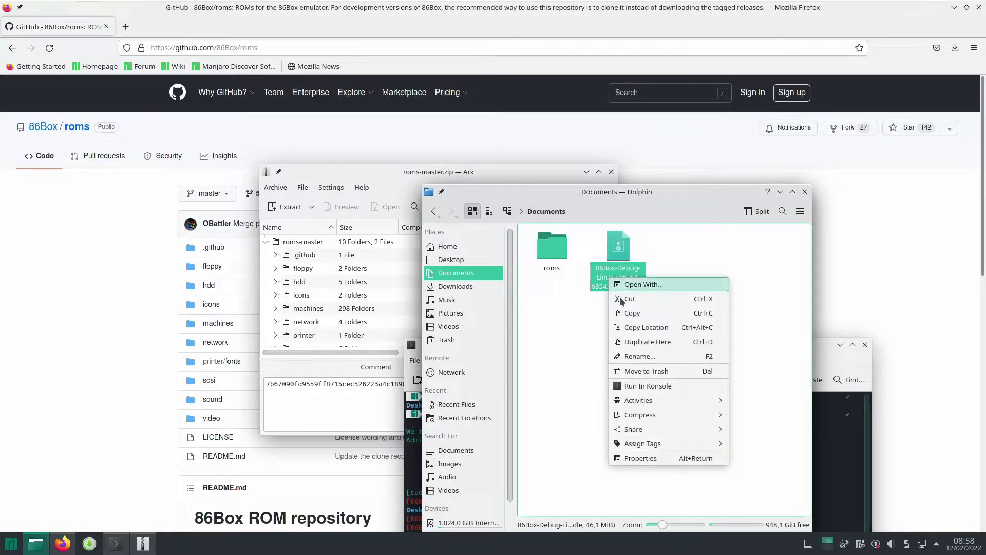
click(640, 357)
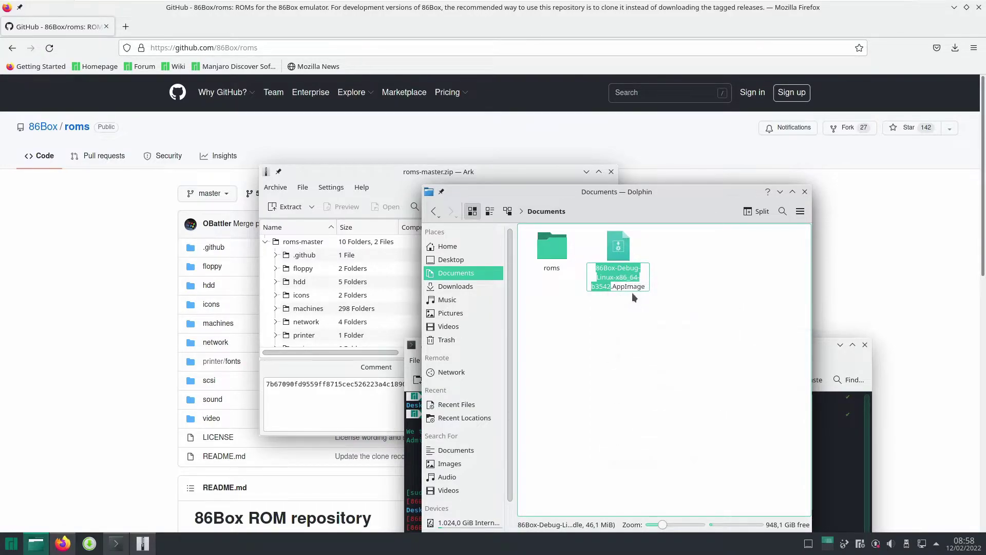
key(ctrl+a)
key(ctrl+c)
Make the AppImage executable in the root shell with chmod +x 86Box-Debug-Linux-x86_64-b3542.AppImage
click(822, 421)
drag(640, 343, 682, 152)
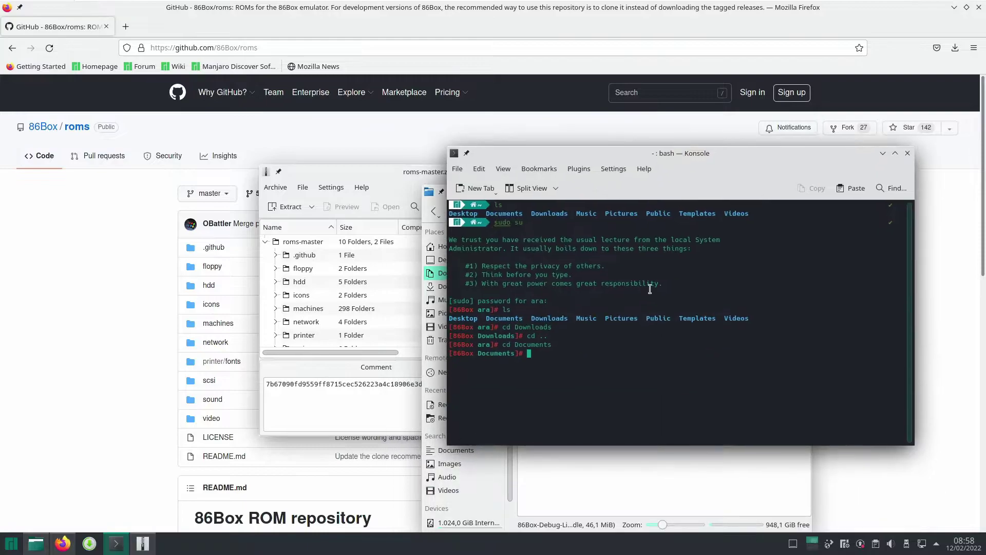
text(chmod +x)
right_click(631, 357)
click(668, 365)
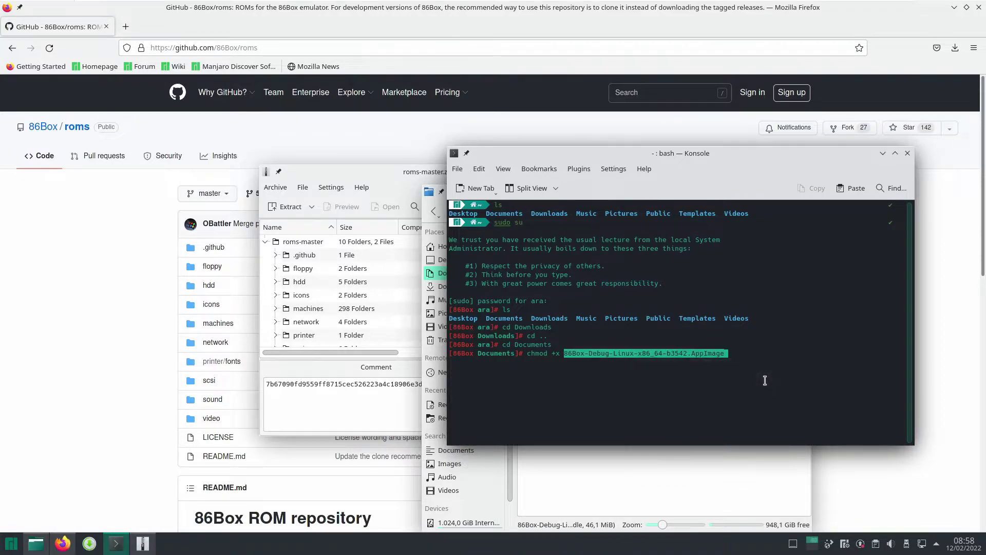
key(Return)
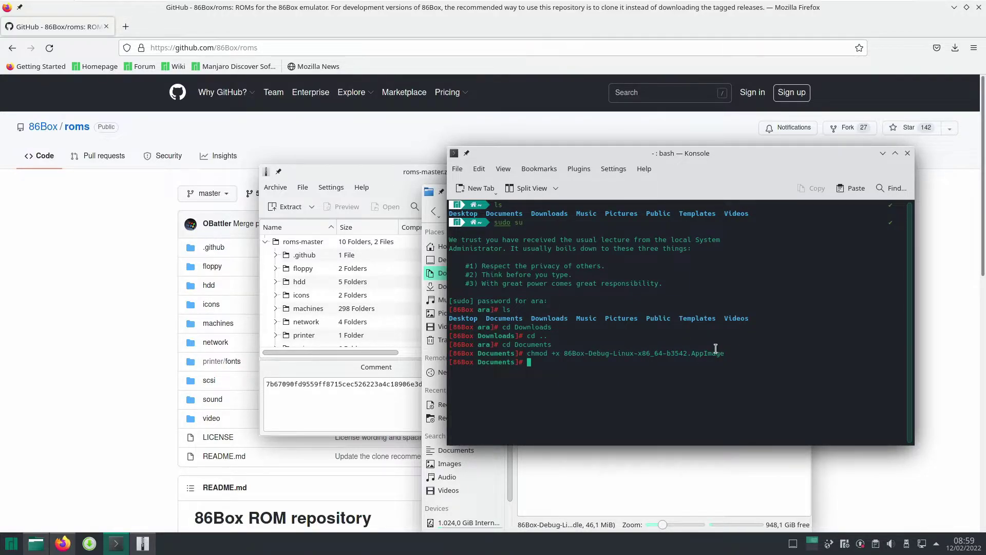
Launch the emulator from the shell with ./86Box-Debug-Linux-x86_64-b3542.AppImage -R roms
drag(660, 165, 716, 231)
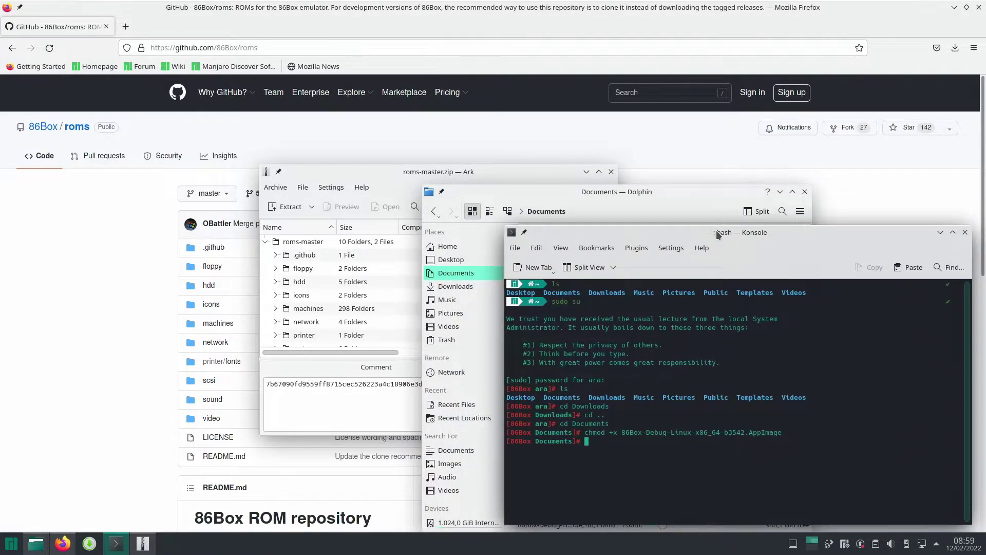
text(./)
right_click(630, 334)
click(667, 342)
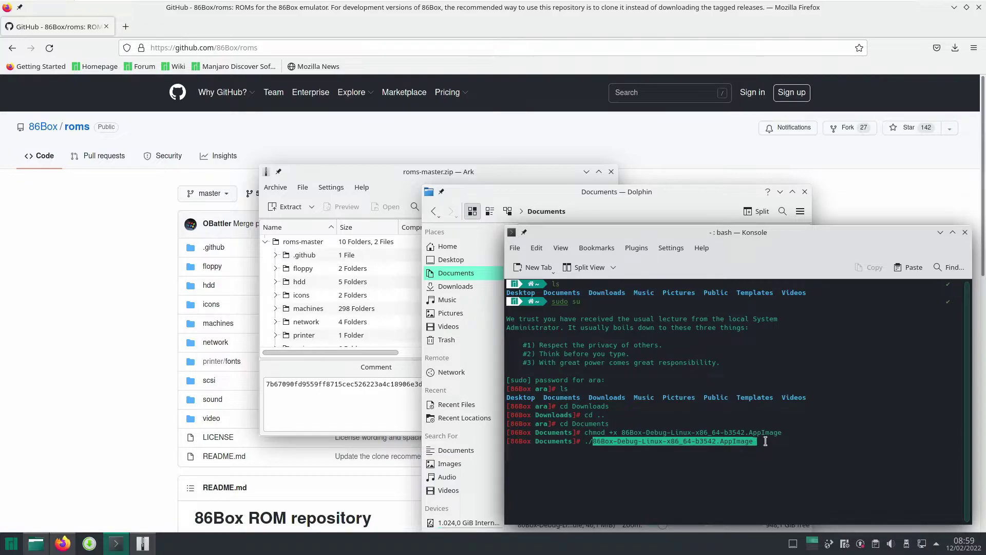
key(End)
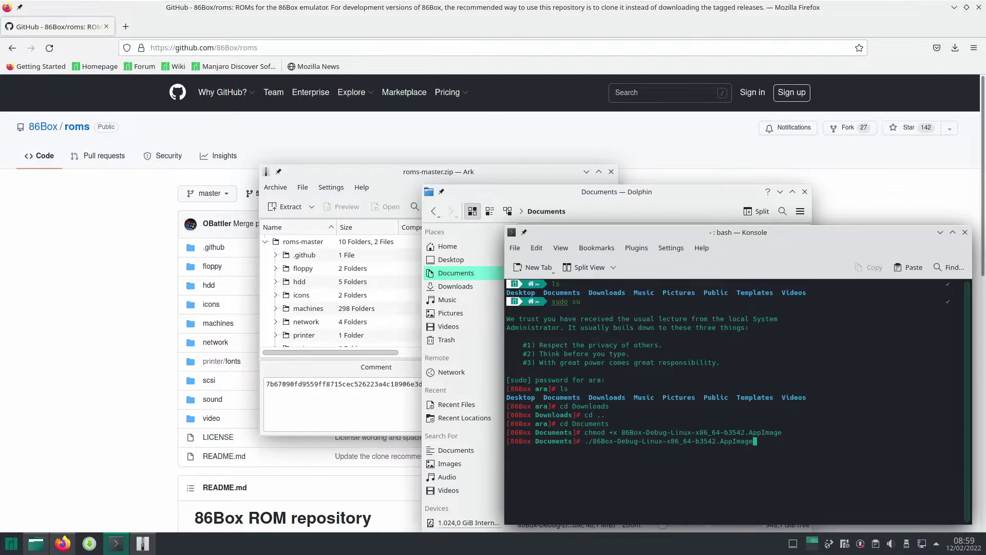
text(-R roms)
drag(702, 232, 343, 134)
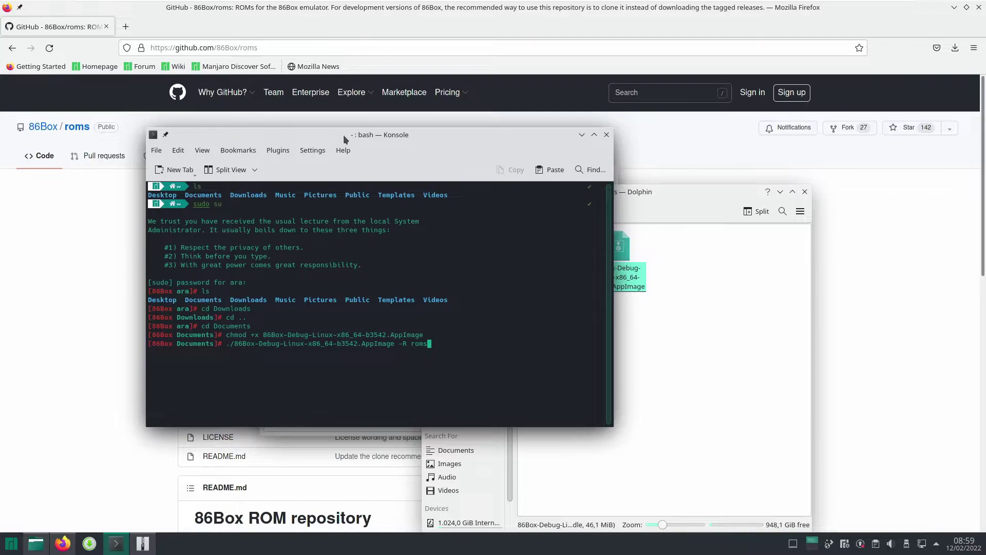
key(Return)
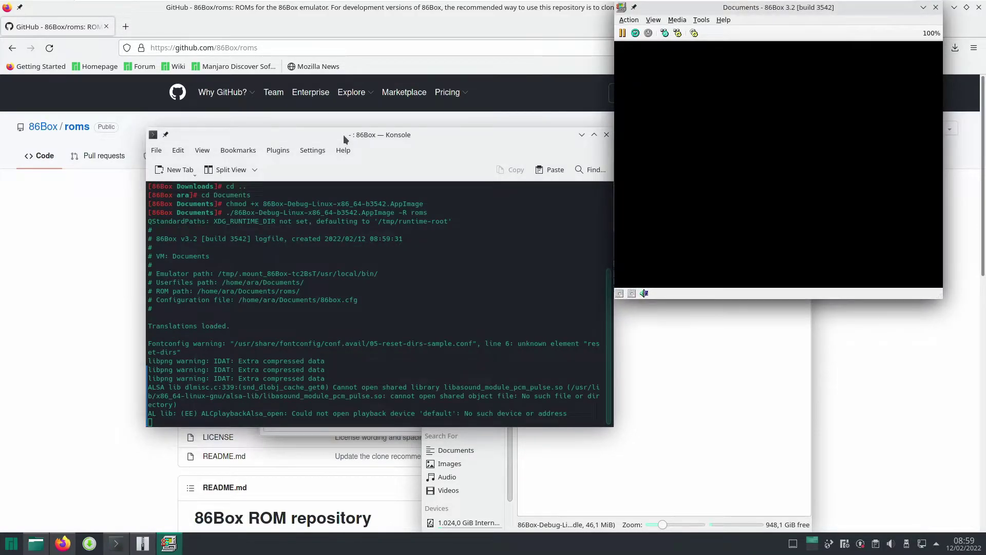
Reposition the 86Box window, open its machine settings and move the settings dialog below the emulated screen
drag(693, 7, 678, 101)
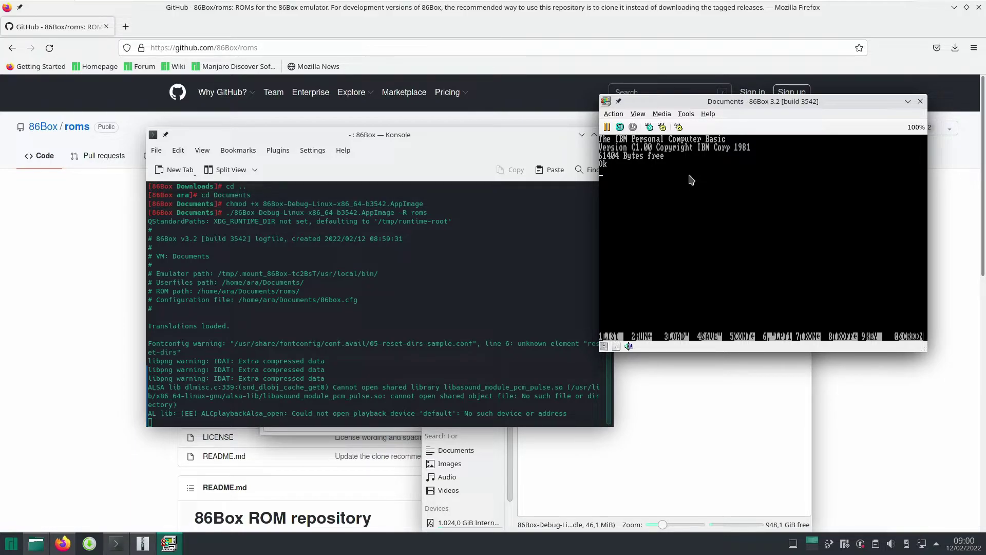
click(678, 127)
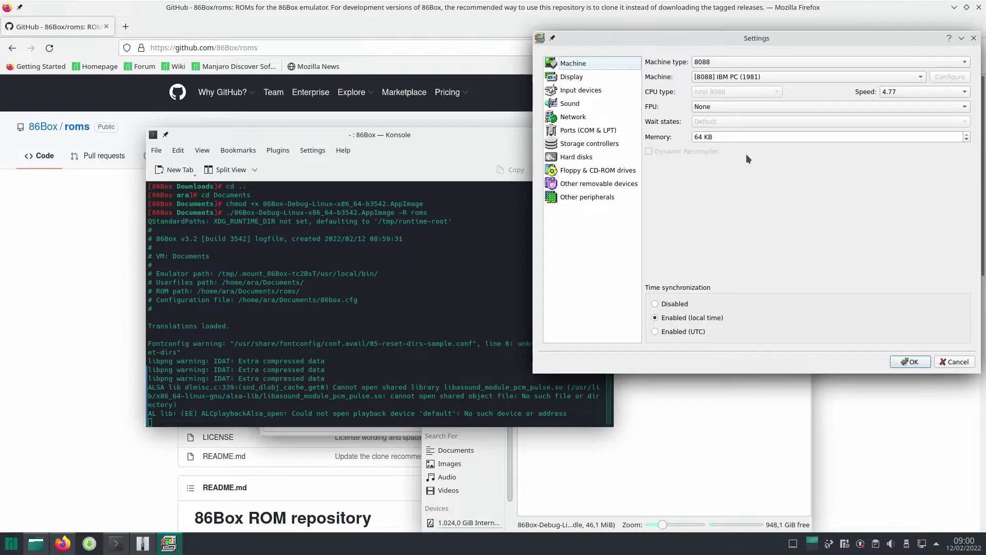
click(741, 64)
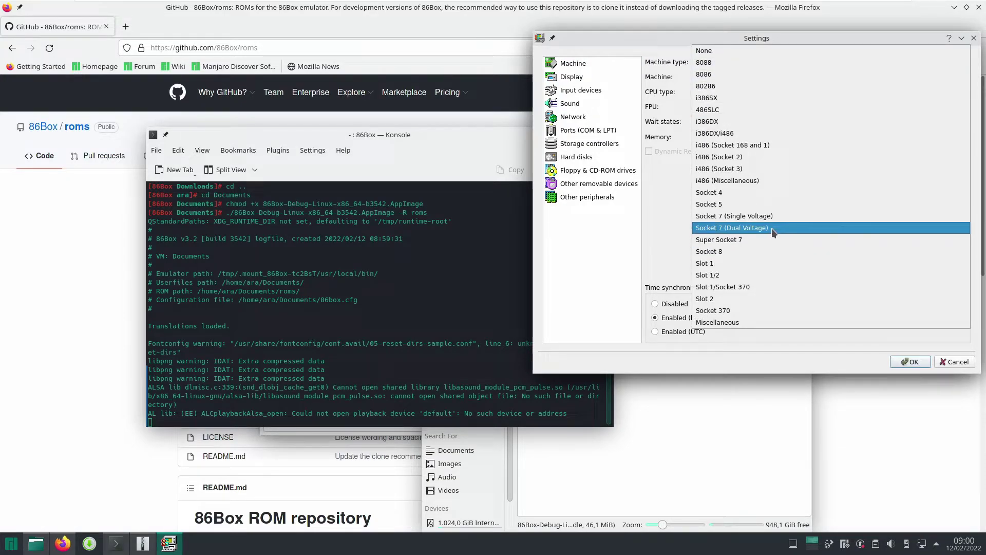
click(674, 42)
drag(694, 36, 667, 217)
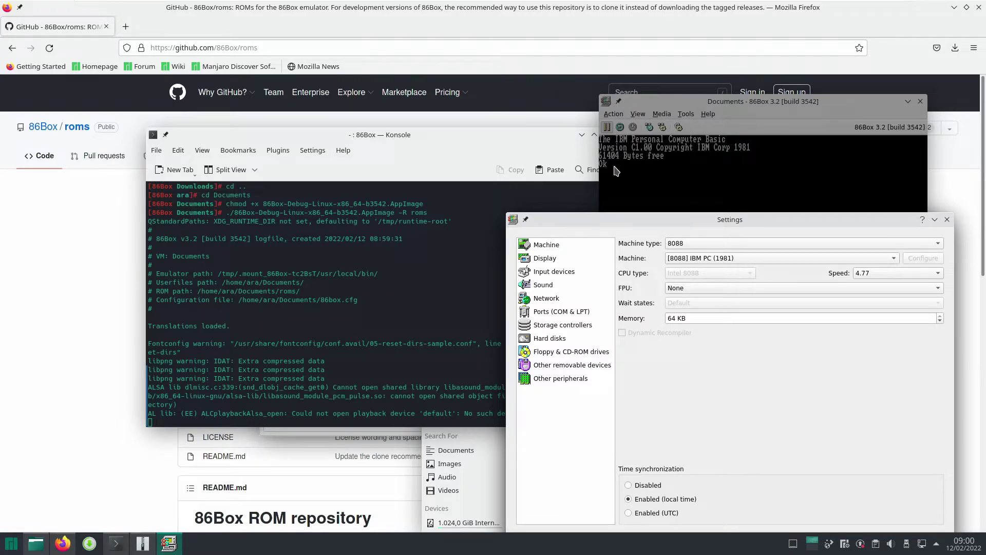
Configure the machine as Socket 5 with the [i430NX] Gigabyte GA-586IP board and 16 MB of memory
click(683, 243)
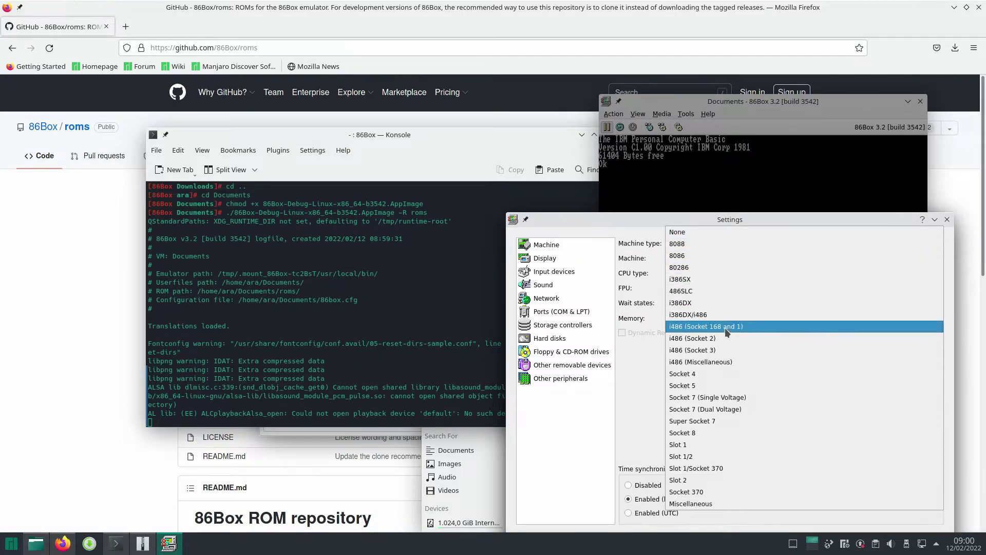
click(719, 385)
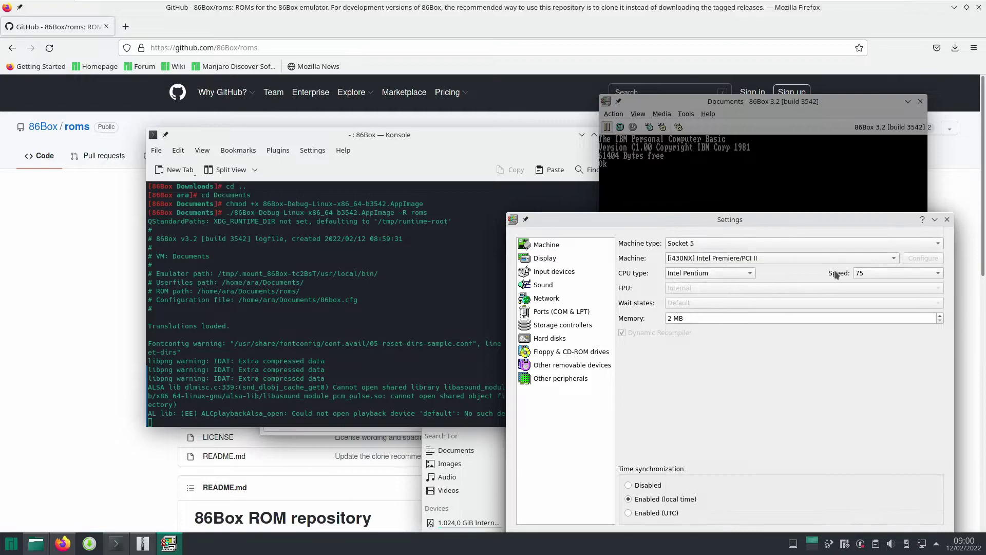
click(779, 259)
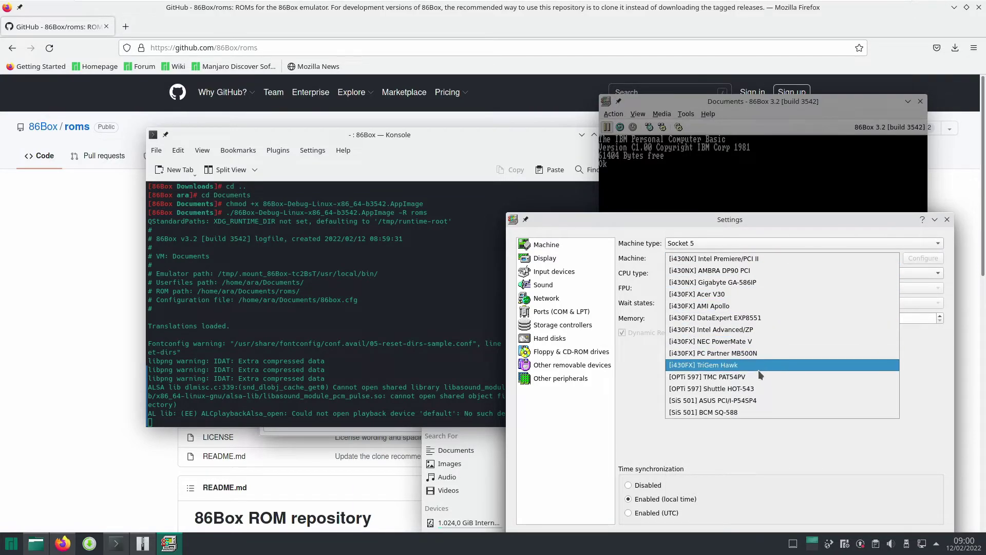
click(741, 282)
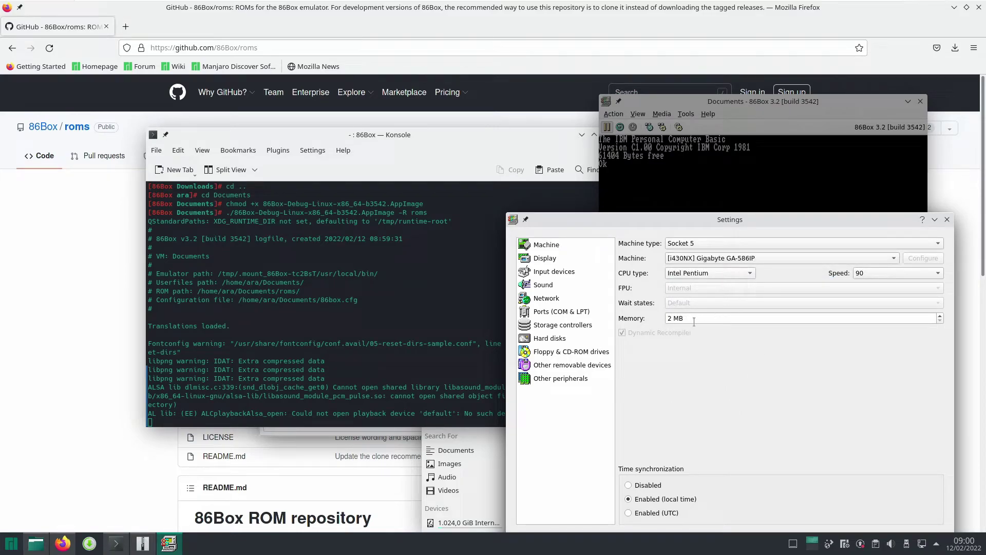
click(671, 317)
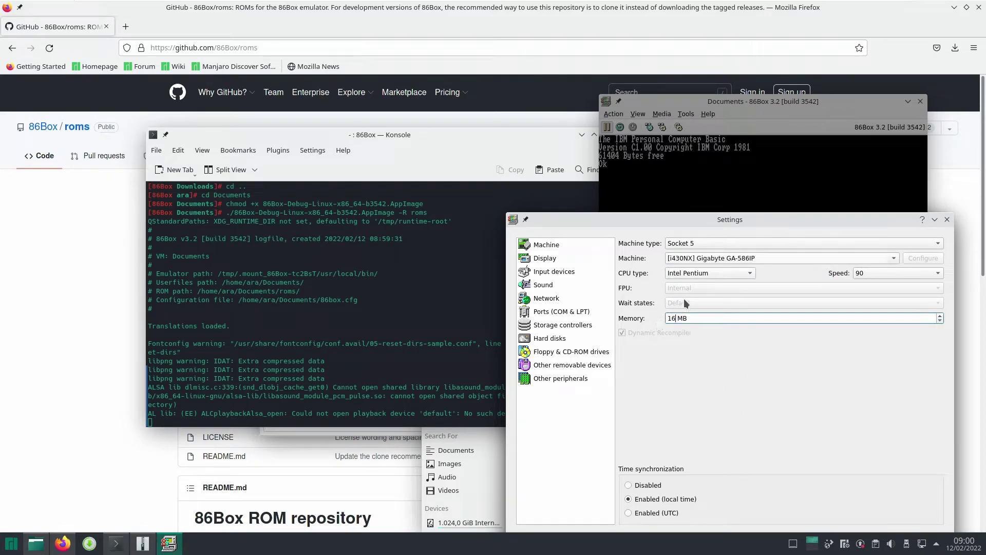
Set the display's video card to [ISA16] Tseng Labs ET4000/w32
click(552, 258)
click(710, 243)
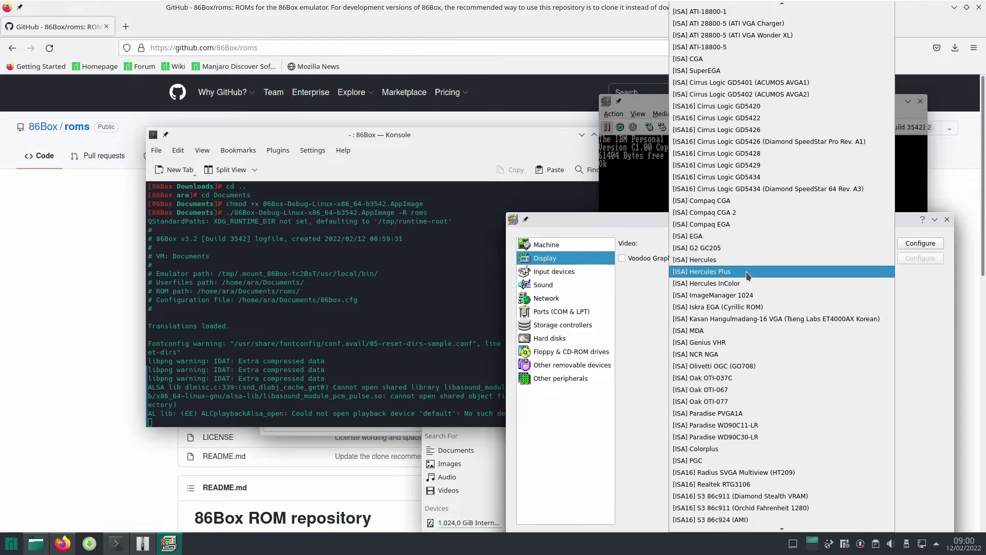
scroll(760, 282, down, 11)
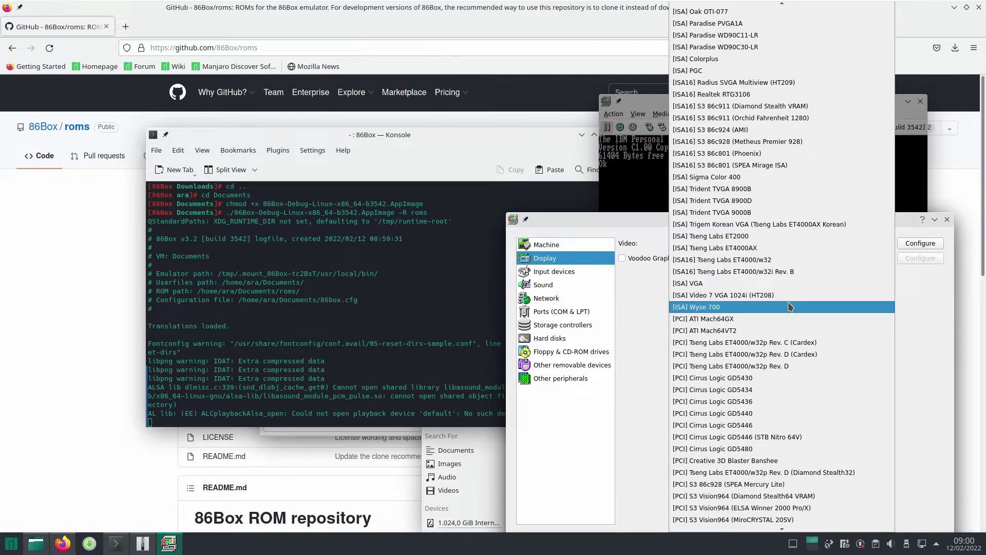
click(761, 260)
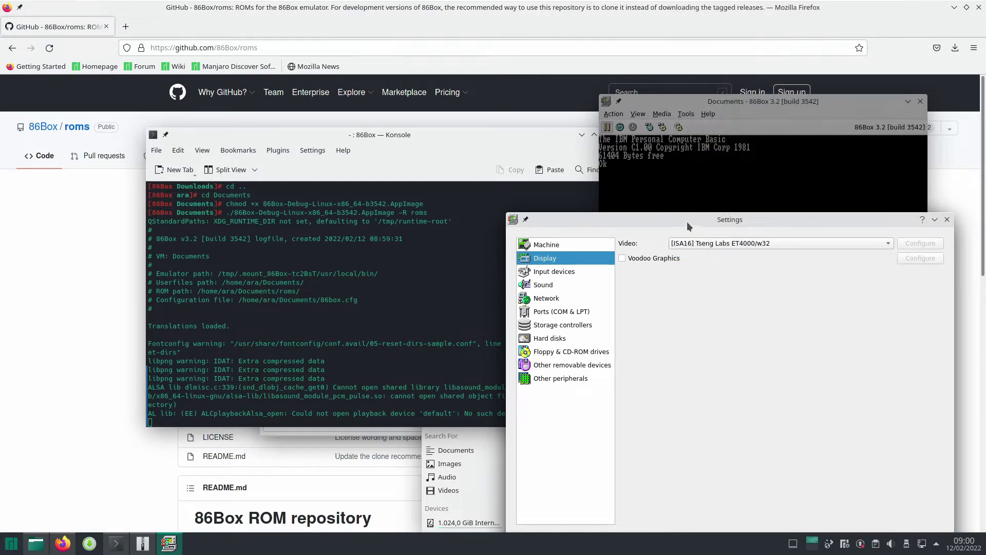
Move the settings dialog fully into view and set the mouse to Mouse Systems Serial Mouse
drag(686, 221, 680, 175)
click(550, 226)
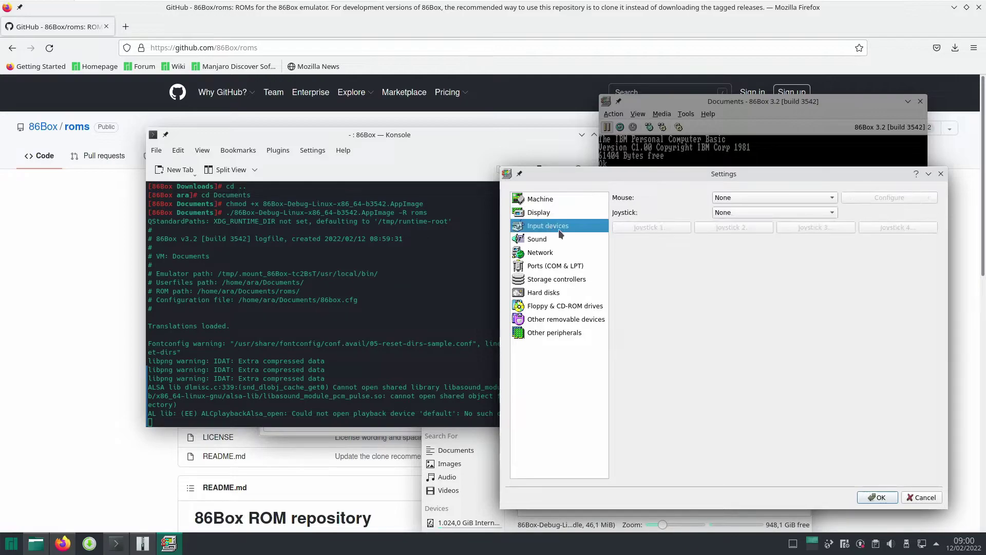
click(775, 198)
click(755, 234)
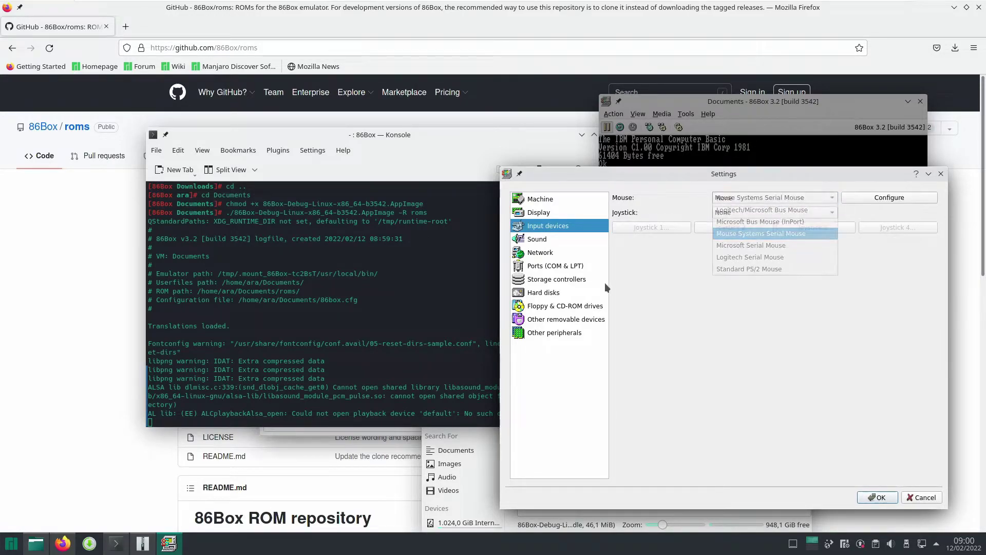
Start a new hard disk in Dynamic-size VHD format with the file name w95.vhd in Documents
click(546, 292)
click(683, 473)
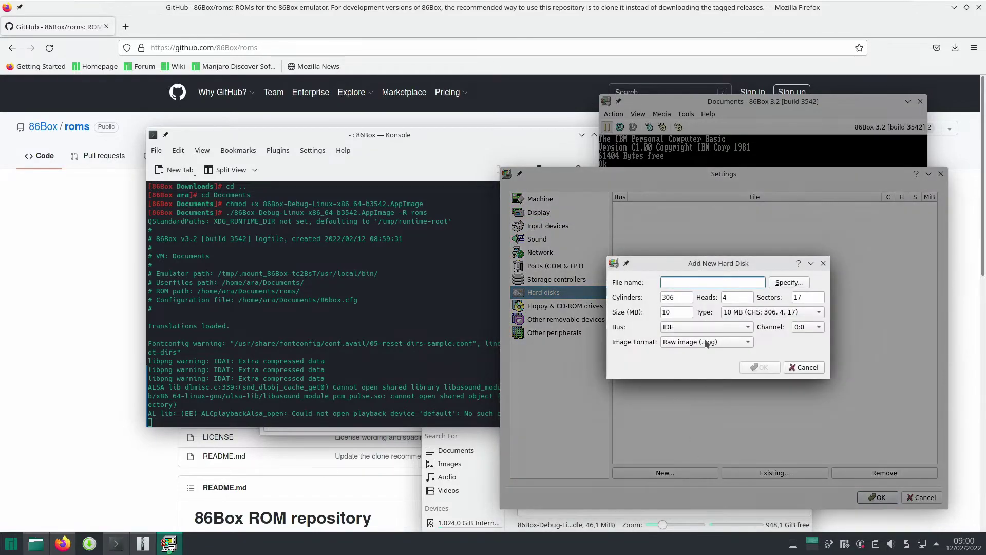
click(706, 342)
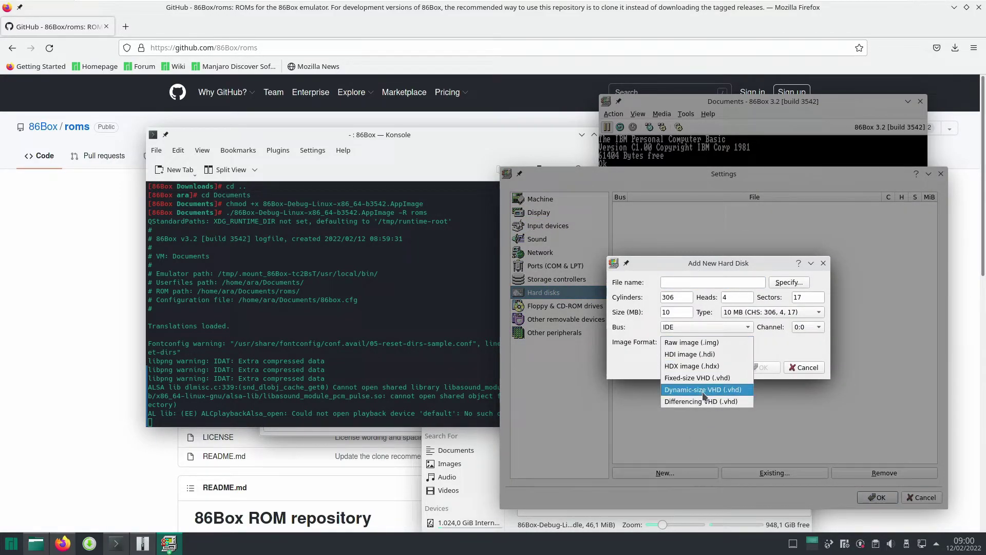
click(705, 391)
click(790, 284)
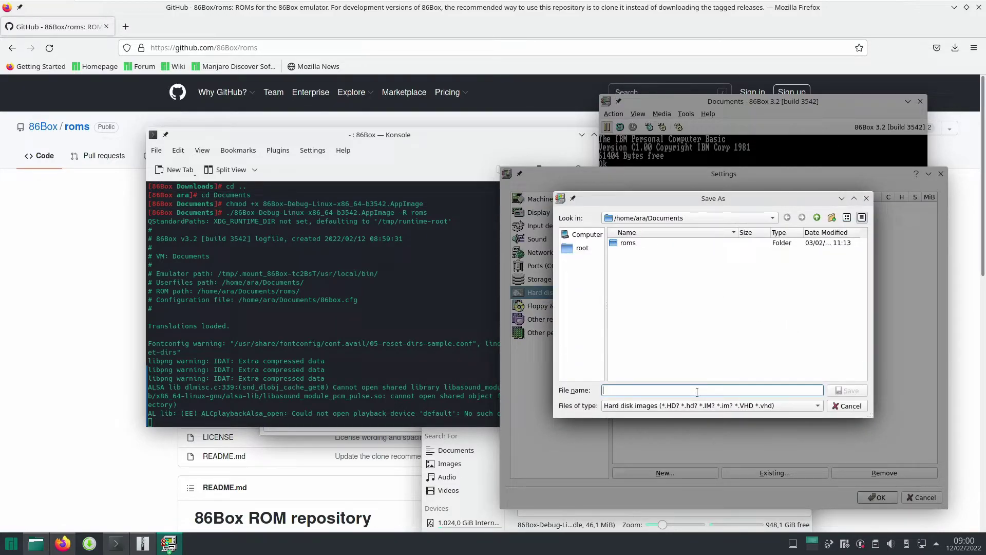
text(w95.vjd)
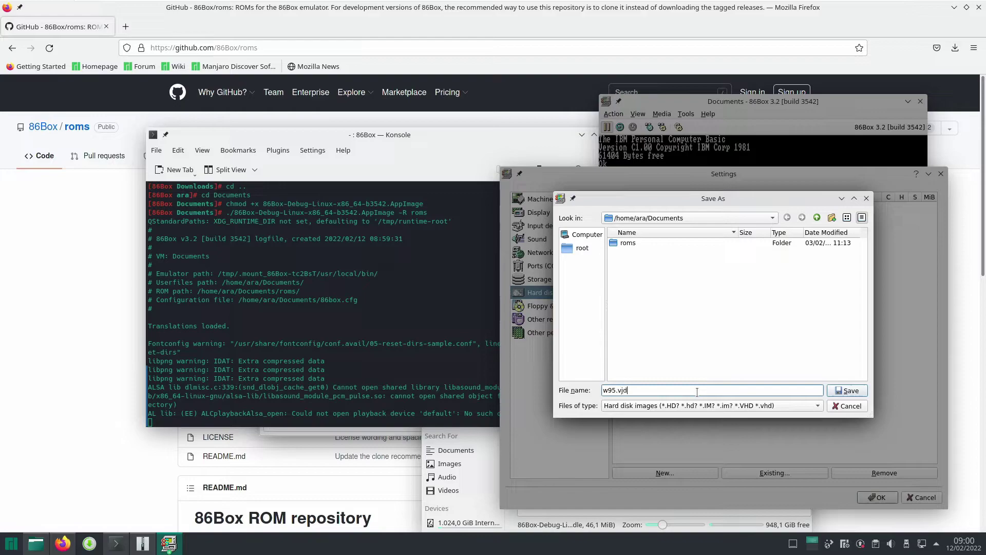
key(BackSpace)
key(BackSpace)
text(hd)
key(Return)
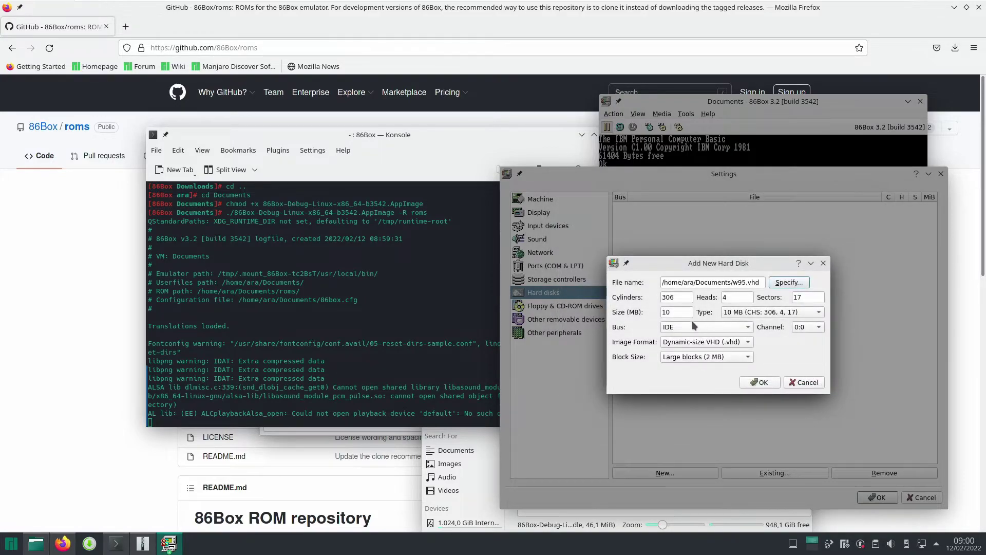
Set the new hard disk's size to 1023 MB and create the disk image
double_click(675, 297)
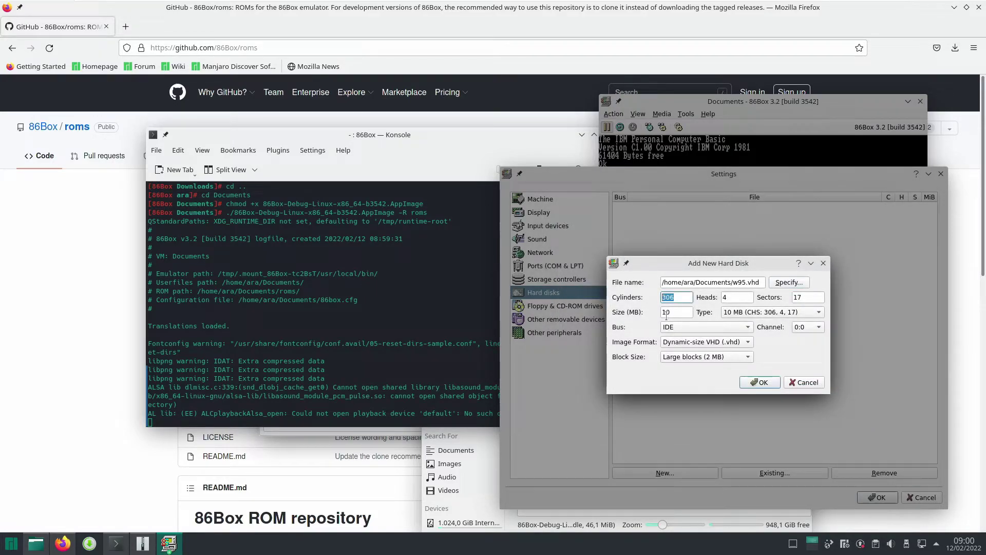
double_click(666, 313)
text(1023)
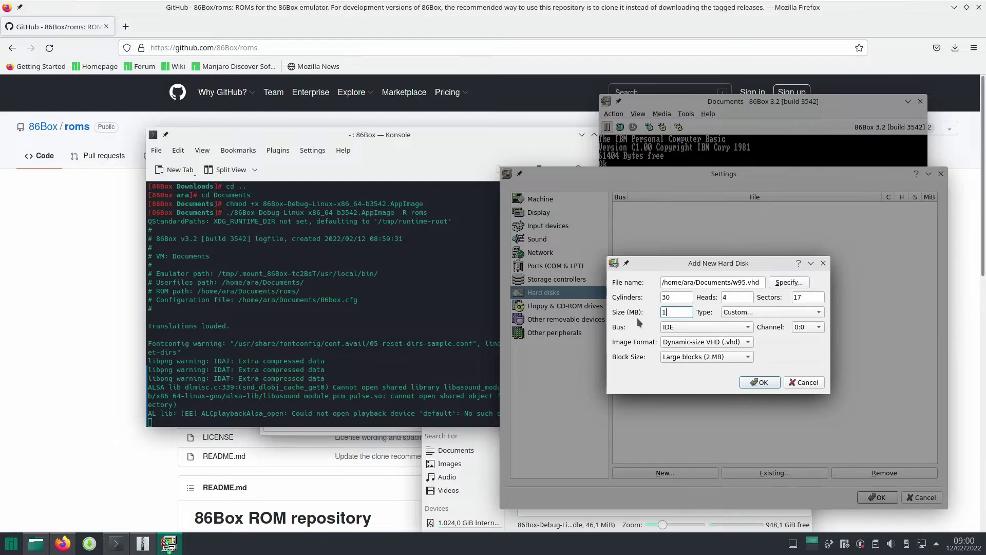
click(763, 386)
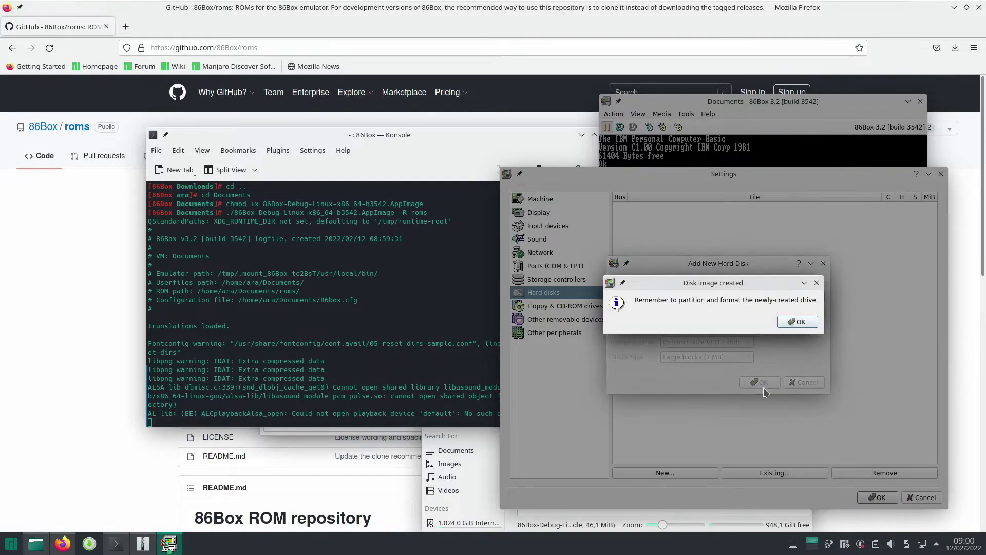
Dismiss the disk creation notice and set the first and second floppy drives to 3.5" 1.44M
click(811, 322)
click(558, 305)
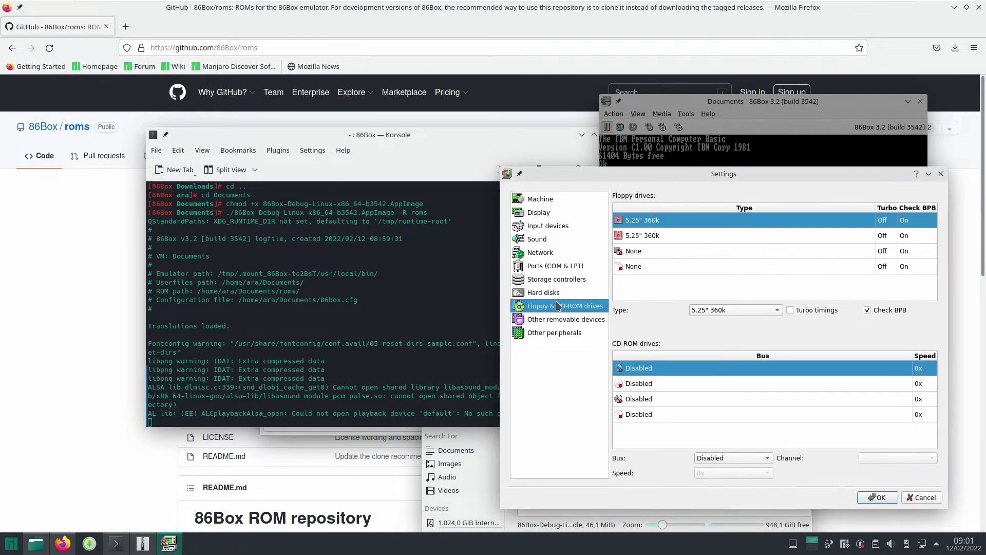
click(712, 312)
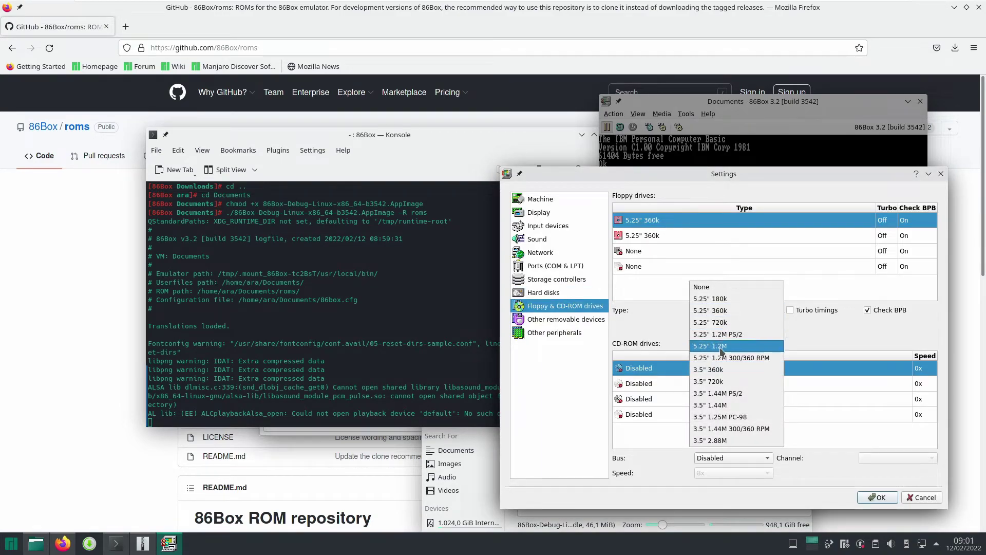
click(711, 394)
click(701, 235)
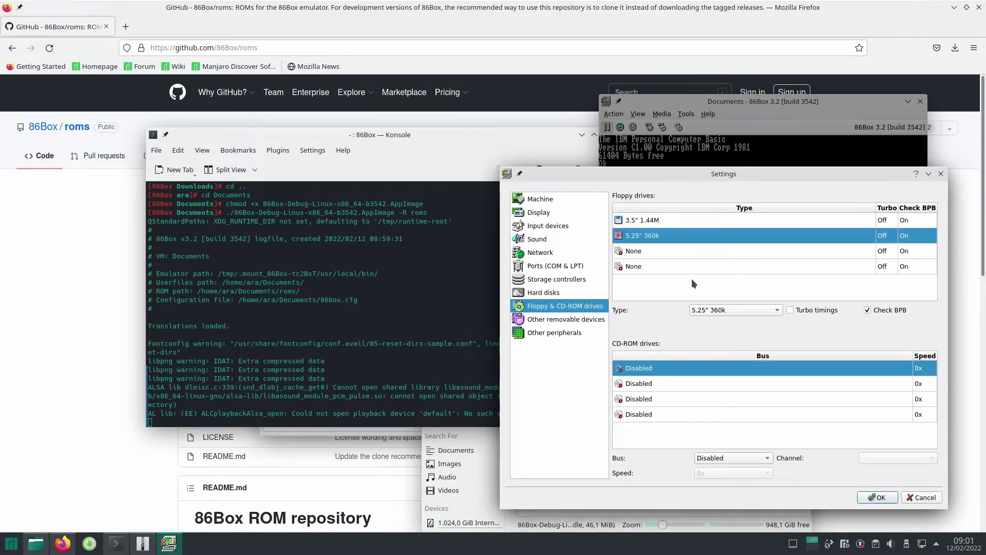
click(734, 310)
click(732, 405)
Set the first CD-ROM drive's bus to ATAPI
click(575, 320)
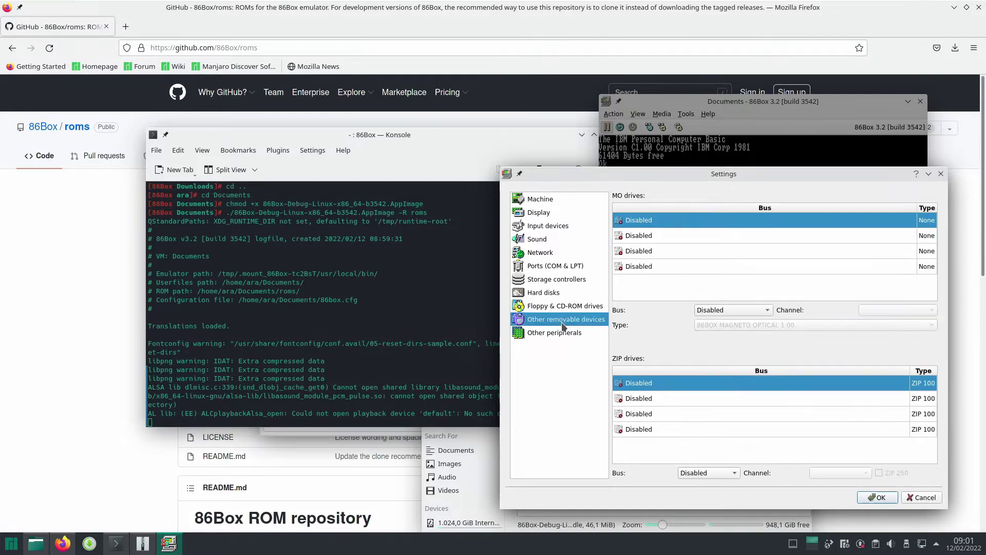
key(Up)
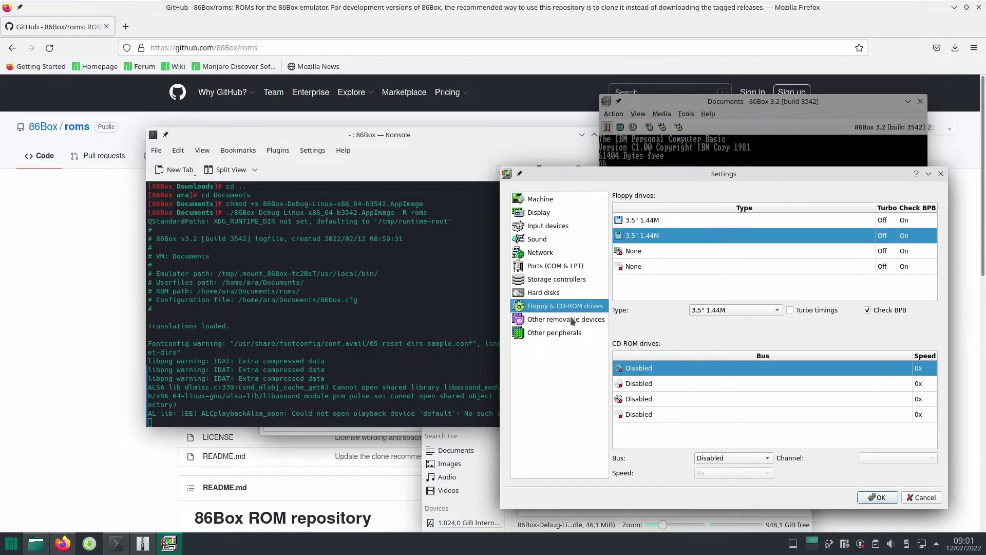
click(725, 457)
click(730, 470)
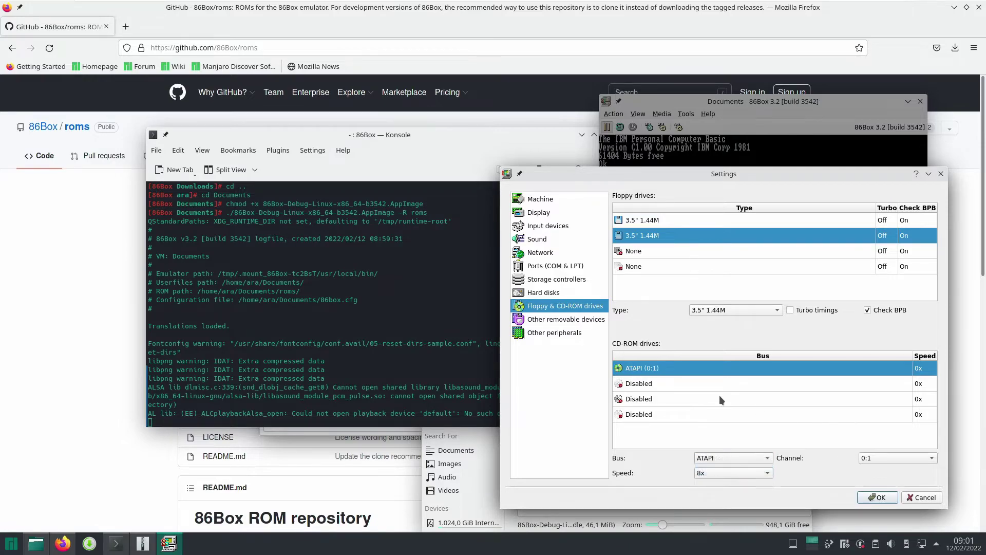
Accept the machine settings and save them with a hard reset of the emulated machine
click(566, 323)
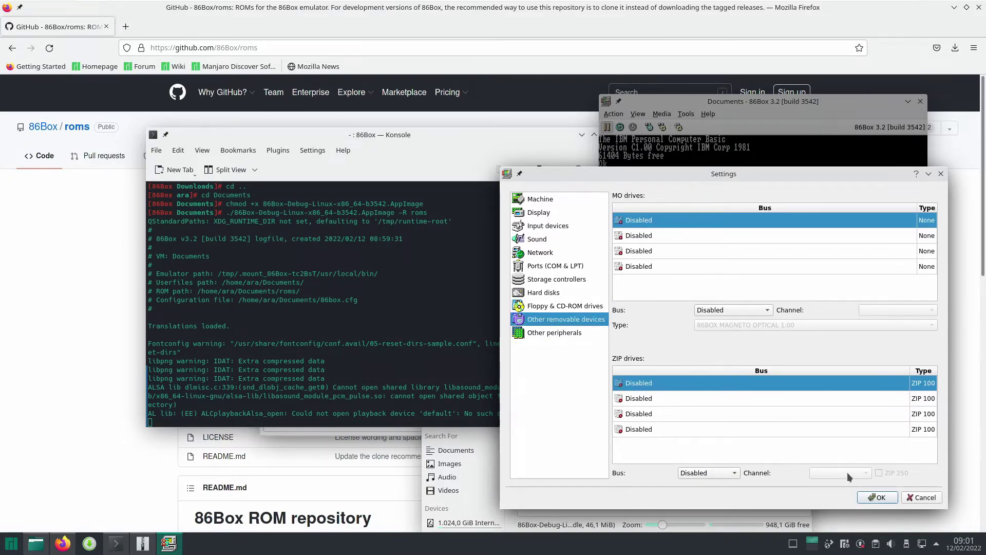
click(877, 497)
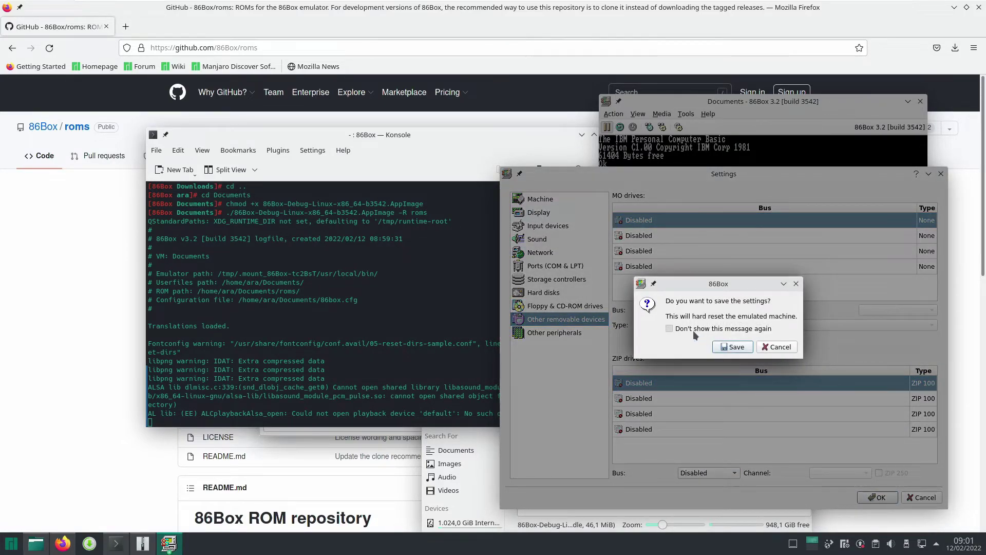
click(733, 347)
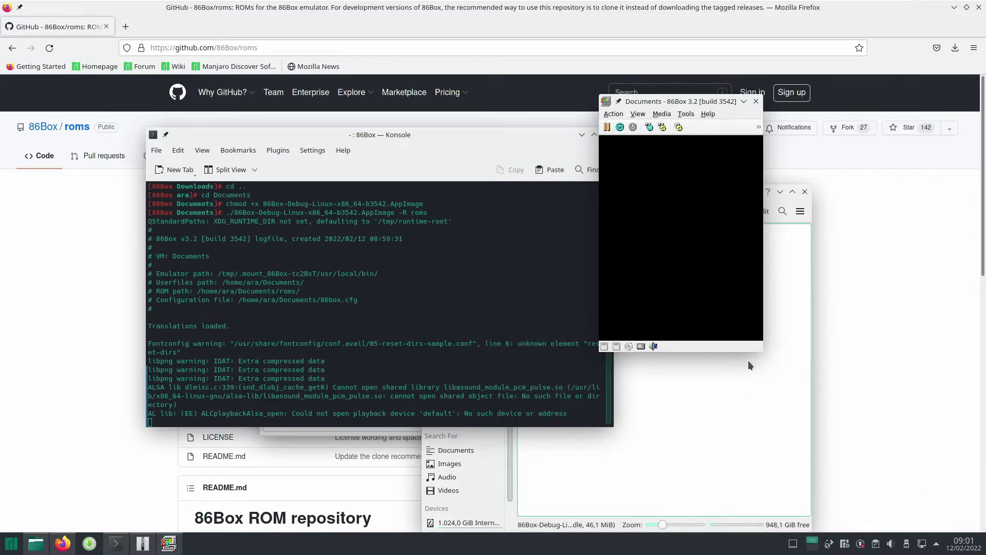
Move the emulator window clear of the desktop's edge, capture input in it and enter the BIOS setup
drag(724, 105, 581, 89)
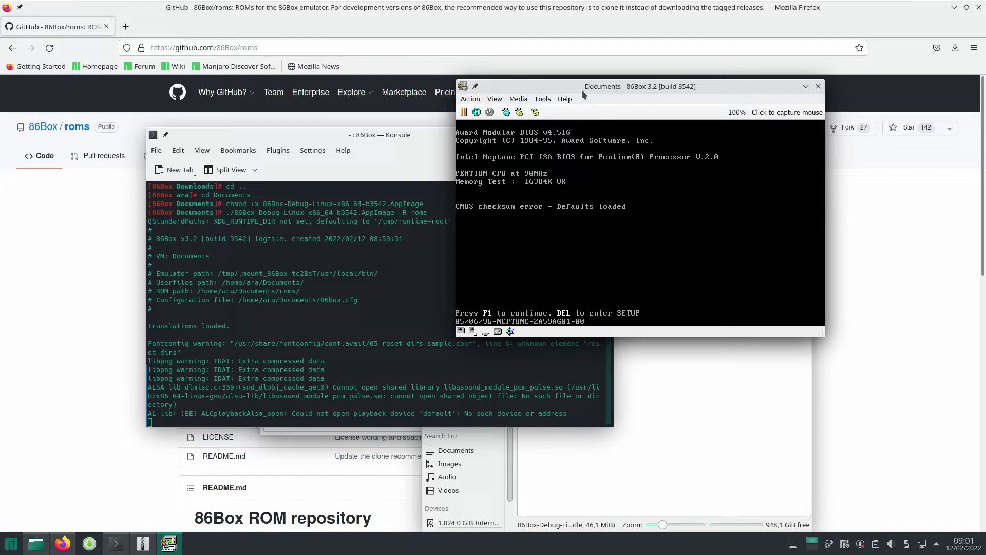
click(634, 225)
key(Delete)
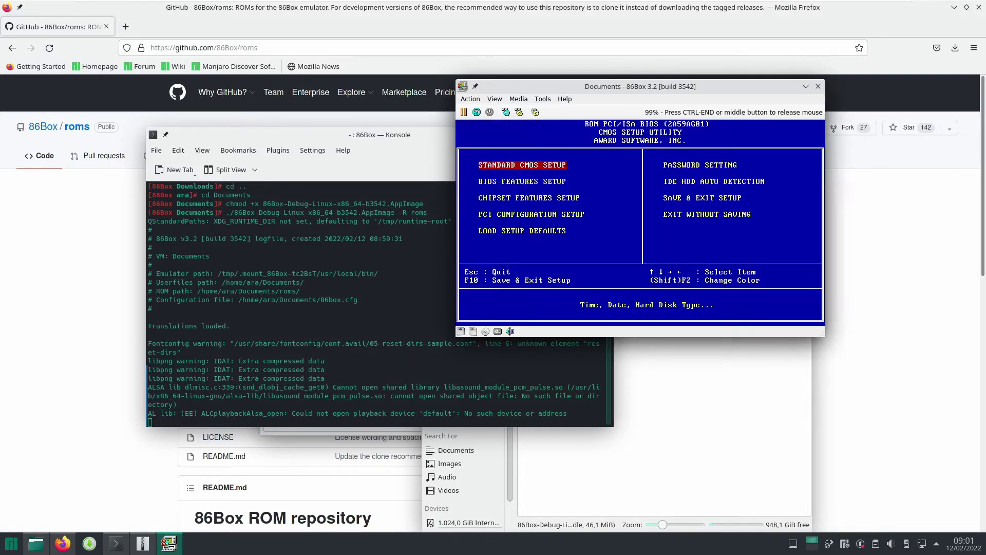
Run IDE HDD Auto Detection, accept the LBA option for drive C and return to the main setup menu
key(Right)
key(Down)
key(Return)
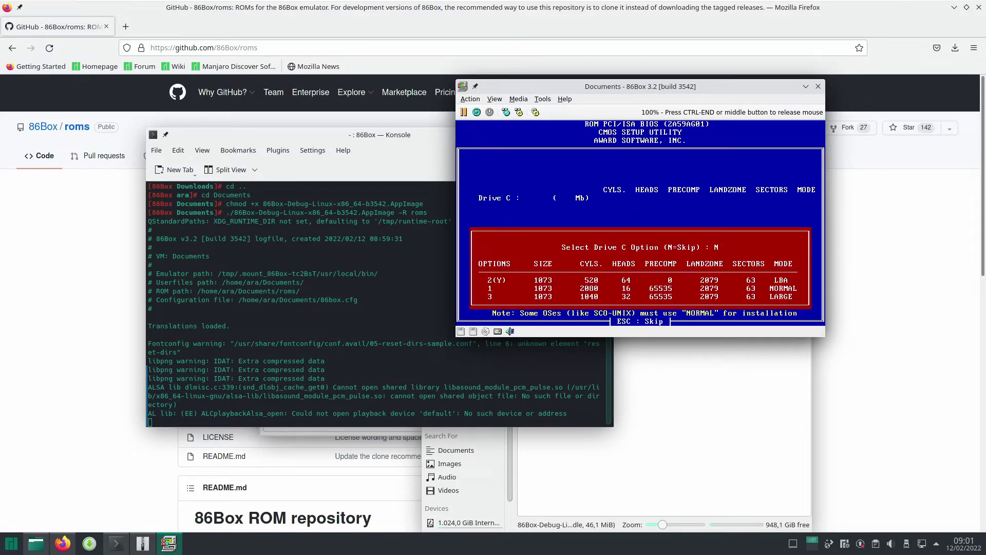
key(y)
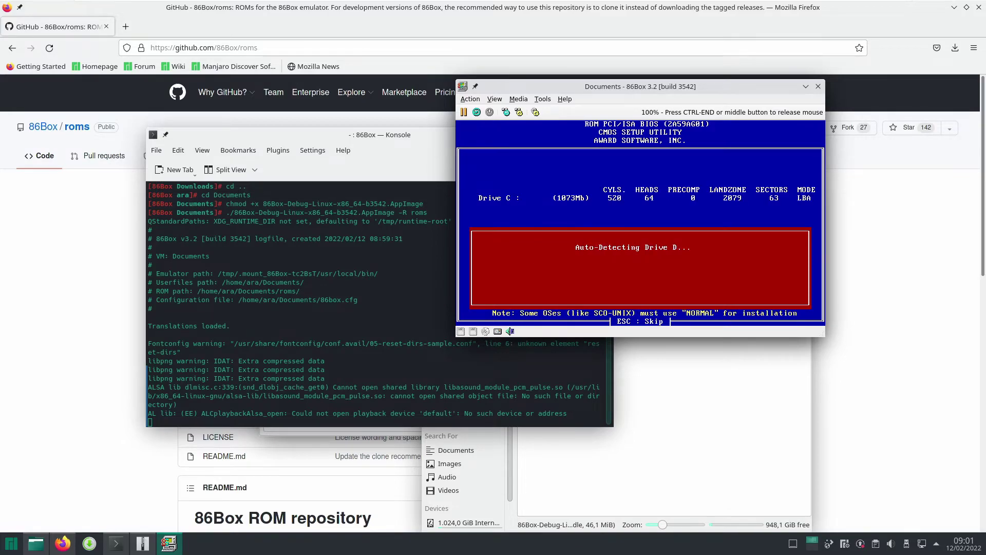
key(Escape)
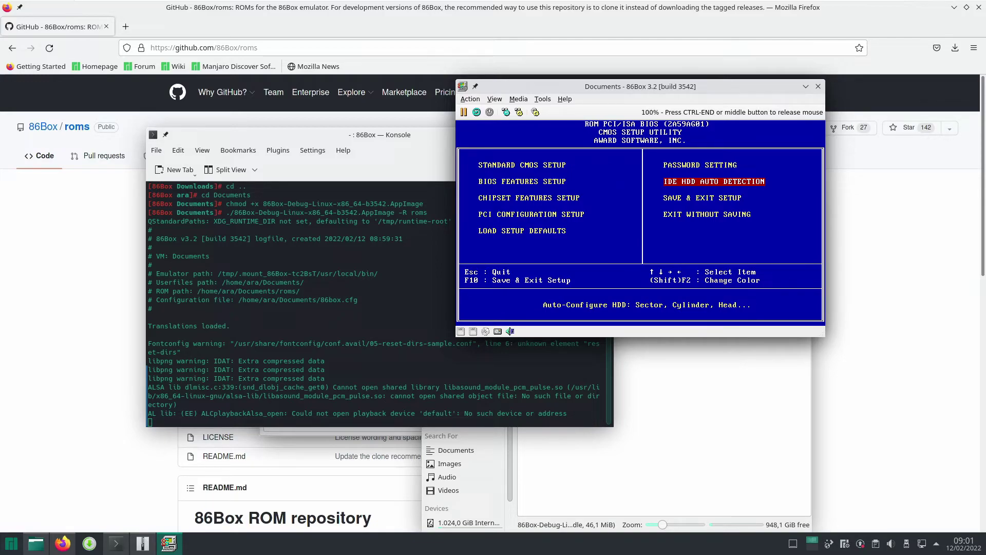
Save the BIOS settings to CMOS and exit setup to reboot the virtual machine
key(Down)
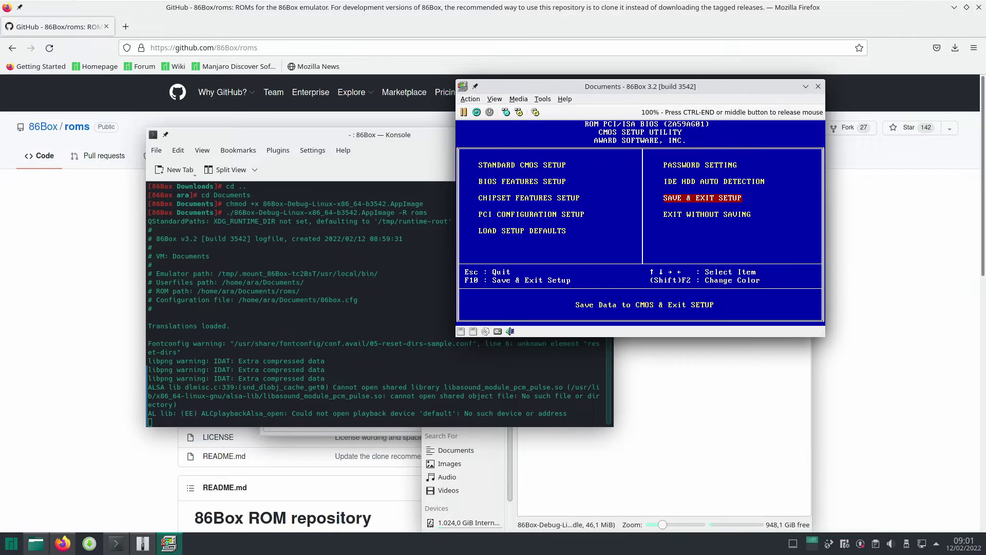
key(Return)
key(y)
key(Return)
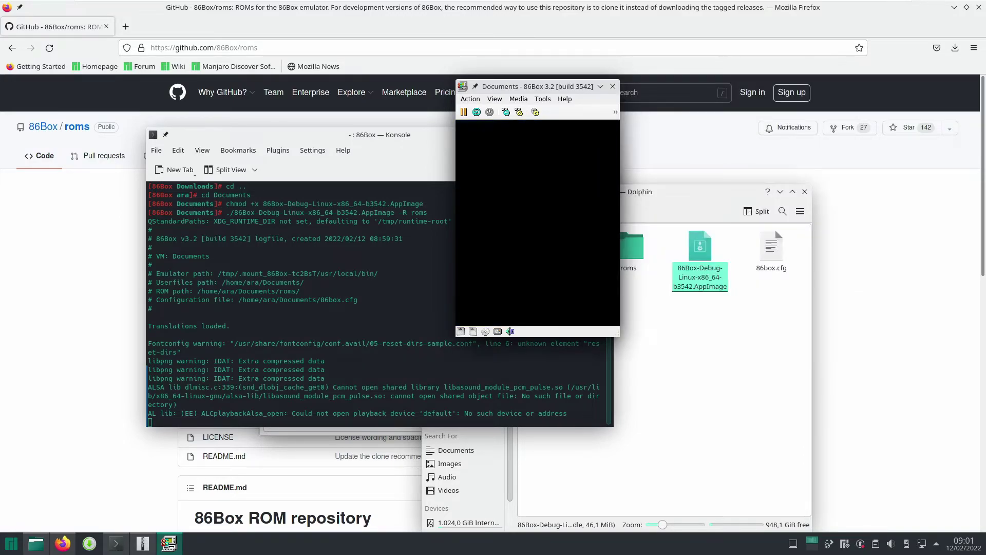